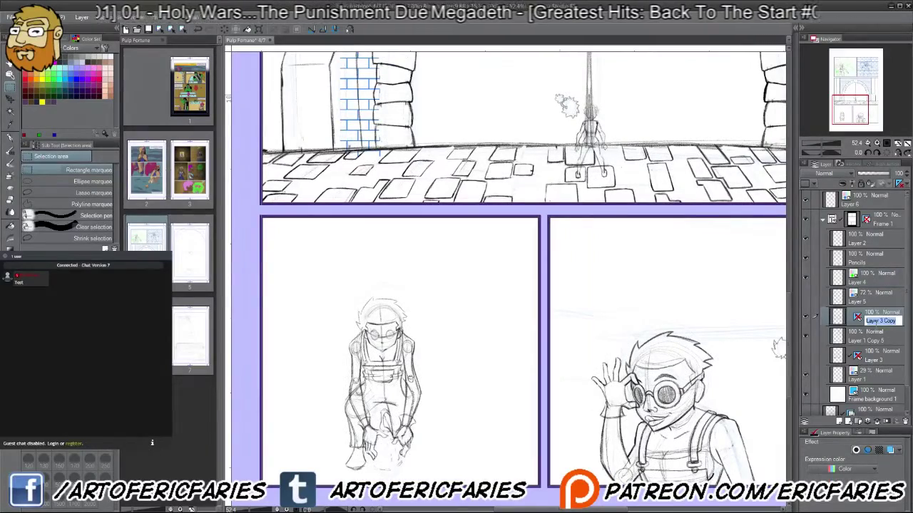
# Step: Rename the selected layer to BG Pencils and pencil a horizon line across the lower-left panel behind the crouching character
pyautogui.write('BG Pencils')
pyautogui.press('Return')
pyautogui.moveTo(571, 357)
pyautogui.mouseDown()
pyautogui.moveTo(570, 304)
pyautogui.moveTo(606, 277)
pyautogui.mouseUp()
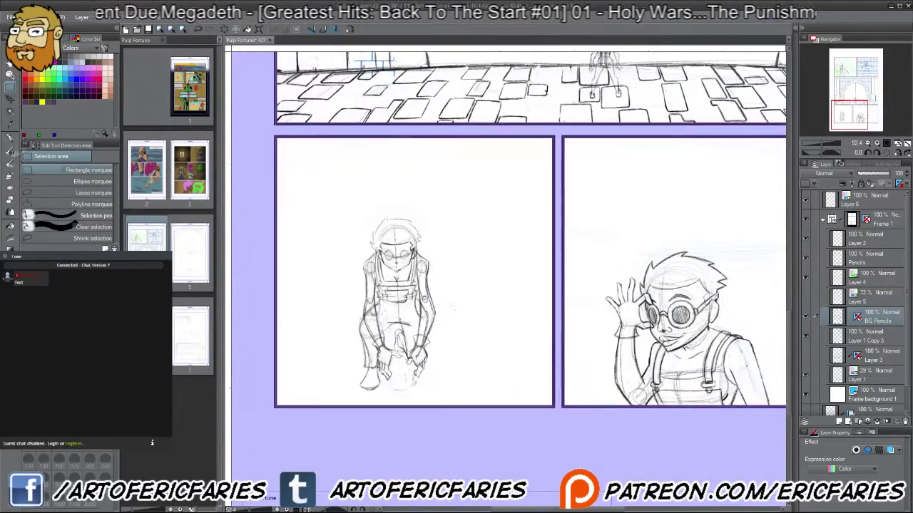
pyautogui.press('p')
pyautogui.scroll(1, 556, 339)
pyautogui.moveTo(521, 331)
pyautogui.mouseDown()
pyautogui.moveTo(587, 338)
pyautogui.moveTo(520, 336)
pyautogui.moveTo(560, 295)
pyautogui.moveTo(570, 314)
pyautogui.mouseUp()
pyautogui.moveTo(301, 192); pyautogui.dragTo(584, 184)
pyautogui.moveTo(570, 314); pyautogui.dragTo(577, 335)
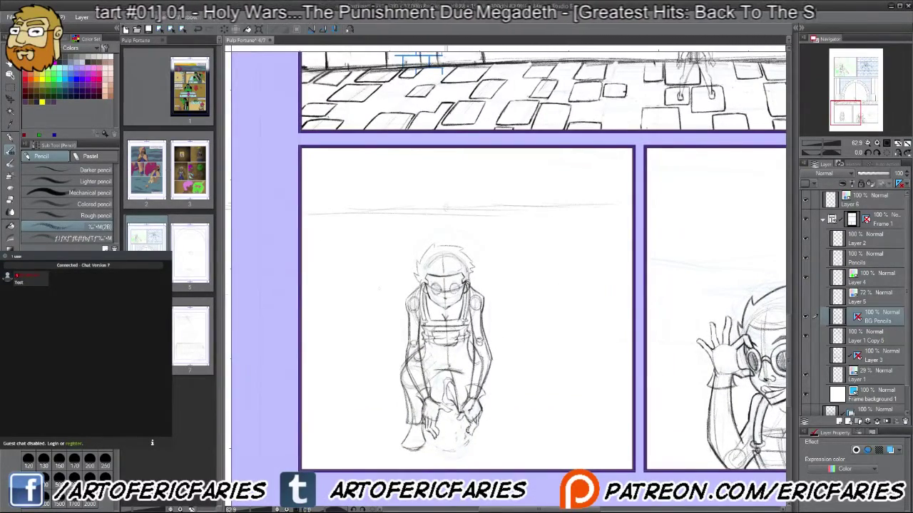
# Step: Pencil a perspective floor grid in the lower-left panel, with lines converging on one horizon point and cross lines spanning the floor
pyautogui.moveTo(507, 316); pyautogui.dragTo(528, 319)
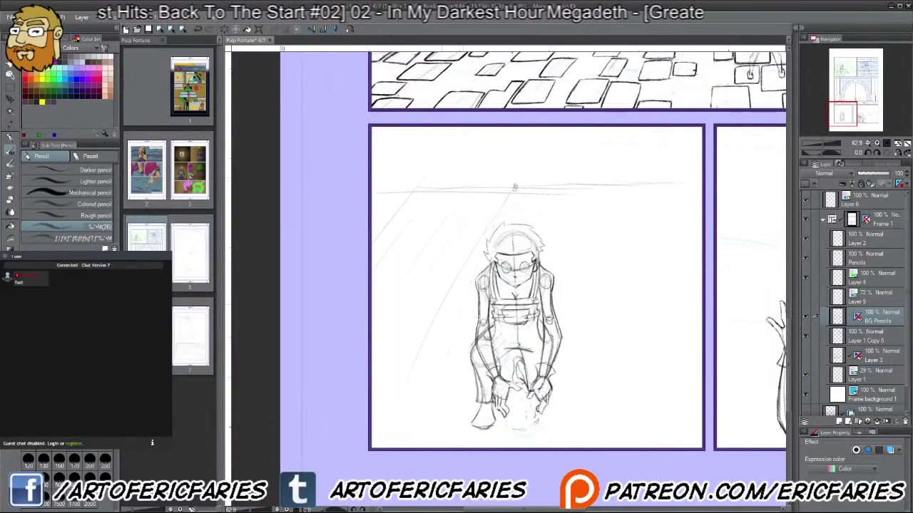
pyautogui.moveTo(601, 318); pyautogui.dragTo(542, 299)
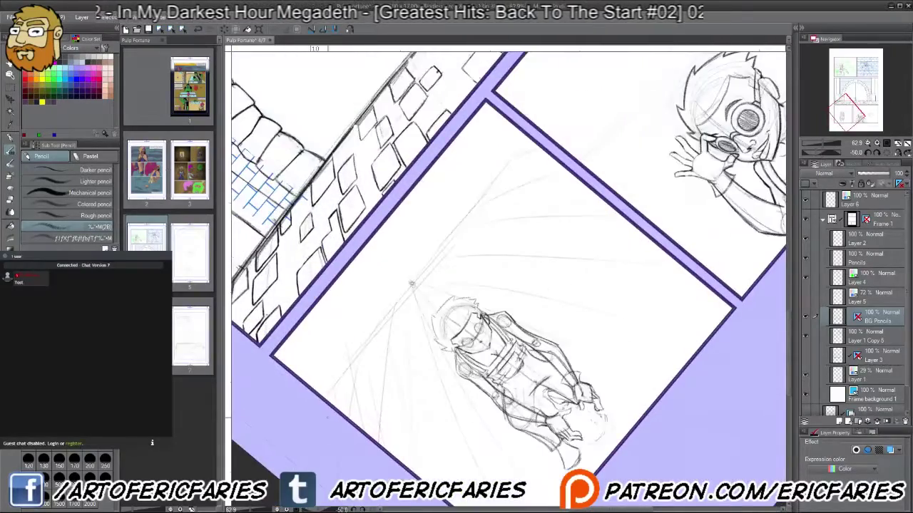
pyautogui.moveTo(365, 361); pyautogui.dragTo(410, 305)
pyautogui.moveTo(363, 392); pyautogui.dragTo(537, 180)
pyautogui.moveTo(391, 409); pyautogui.dragTo(579, 190)
pyautogui.moveTo(417, 458); pyautogui.dragTo(610, 216)
pyautogui.moveTo(499, 321); pyautogui.dragTo(492, 278)
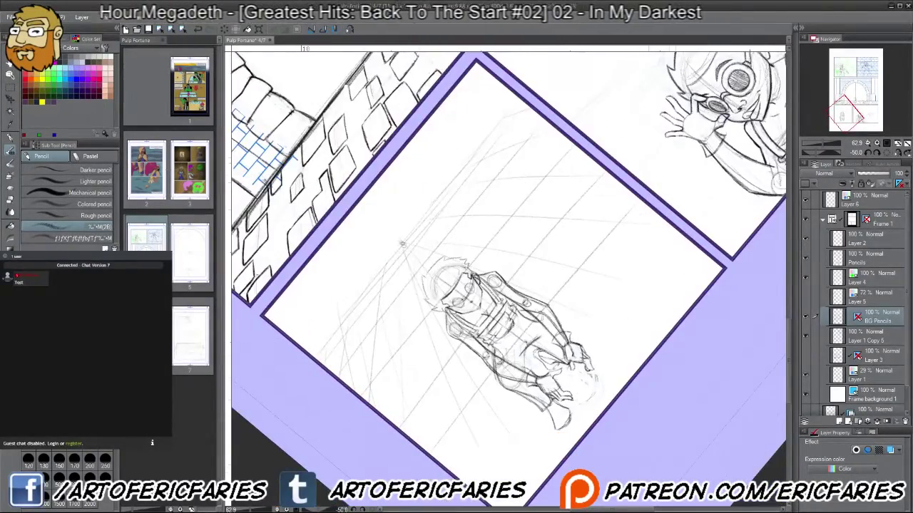
pyautogui.moveTo(478, 479); pyautogui.dragTo(680, 244)
pyautogui.moveTo(492, 279); pyautogui.dragTo(485, 238)
pyautogui.hotkey('ctrl', '@')
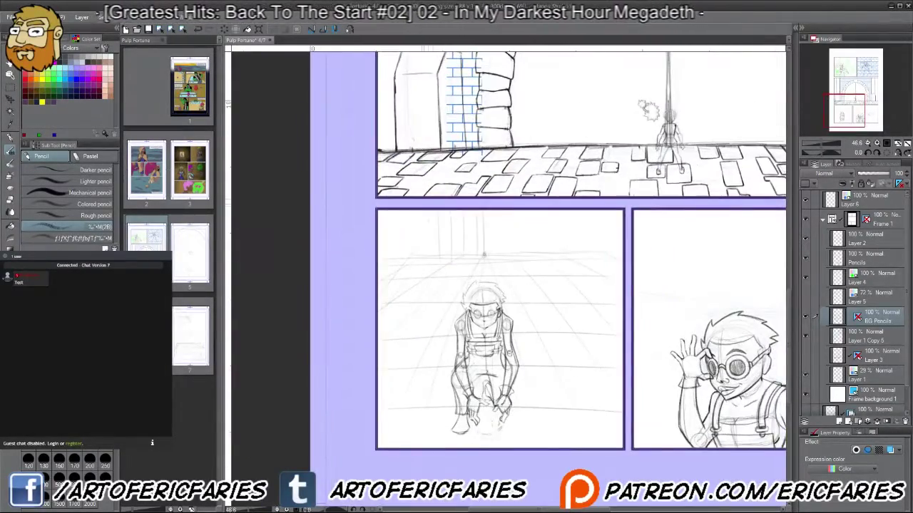
# Step: Pencil a grid of vertical and horizontal lines on the back wall above the horizon in the lower-left panel
pyautogui.moveTo(713, 357); pyautogui.dragTo(782, 246)
pyautogui.hotkey('ctrl', '@')
pyautogui.moveTo(589, 204); pyautogui.dragTo(532, 323)
pyautogui.moveTo(353, 415)
pyautogui.mouseDown()
pyautogui.moveTo(591, 124)
pyautogui.moveTo(381, 381)
pyautogui.mouseUp()
pyautogui.hotkey('ctrl', '@')
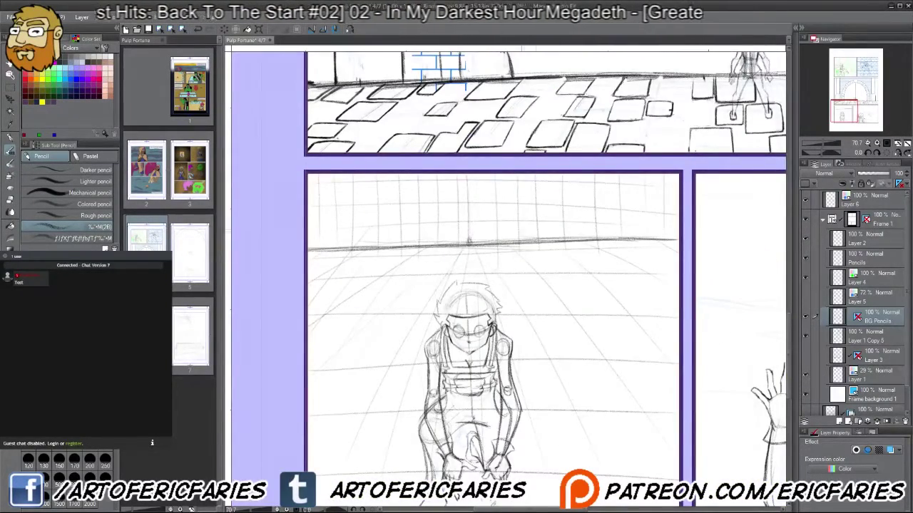
# Step: Darken the line where the wall meets the floor and reinforce the floor grid lines in the lower-left panel
pyautogui.moveTo(550, 272); pyautogui.dragTo(538, 289)
pyautogui.scroll(-5, 613, 325)
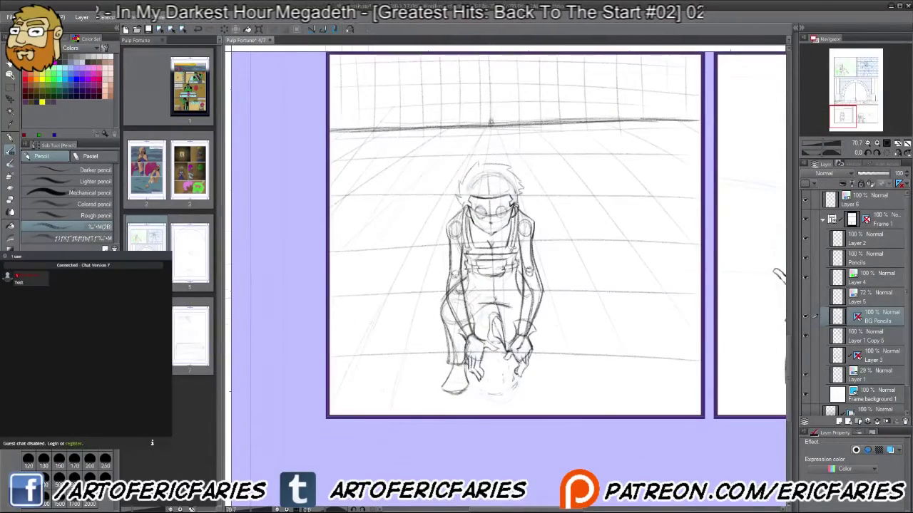
pyautogui.moveTo(780, 276); pyautogui.dragTo(601, 238)
pyautogui.scroll(-5, 779, 315)
pyautogui.scroll(5, 779, 314)
pyautogui.scroll(3, 641, 285)
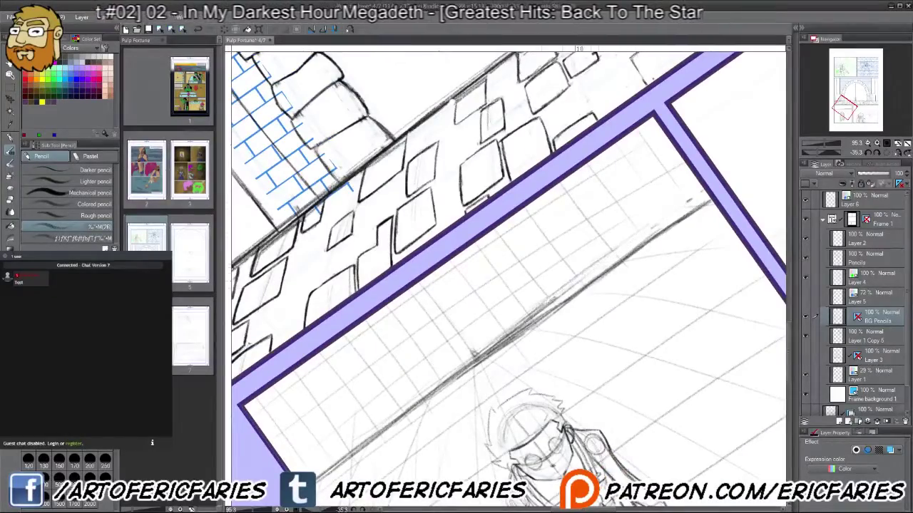
pyautogui.moveTo(601, 237); pyautogui.dragTo(642, 235)
pyautogui.scroll(-3, 506, 278)
pyautogui.scroll(2, 608, 308)
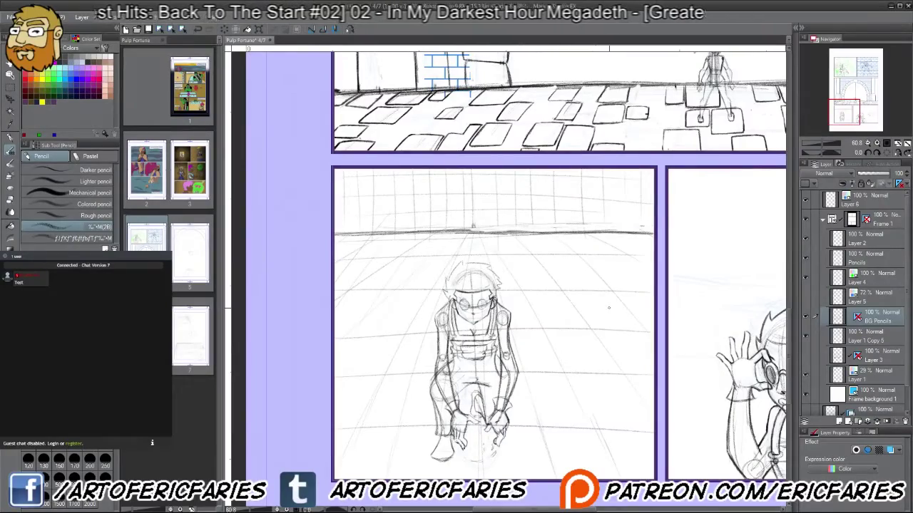
# Step: Sketch the large spiky ball under the crouching character's hands, including its jagged outline and curved connecting band
pyautogui.scroll(4, 608, 308)
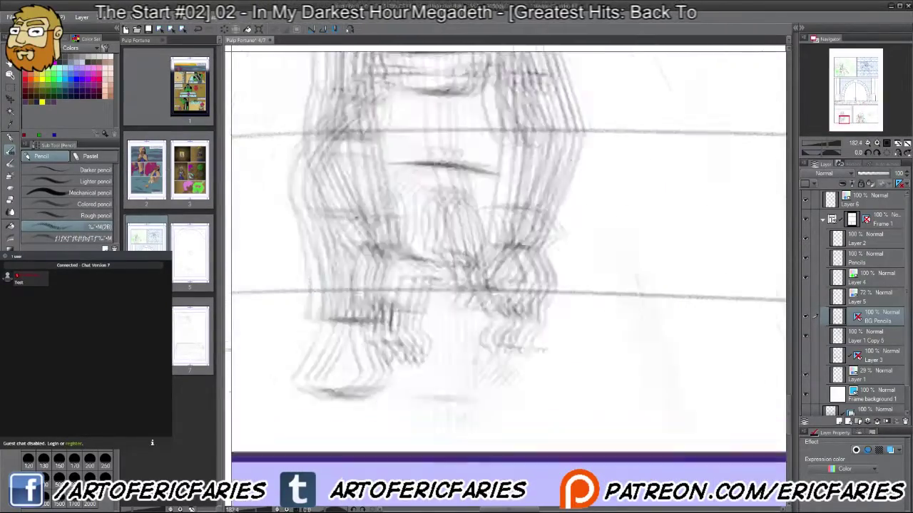
pyautogui.scroll(-8, 552, 430)
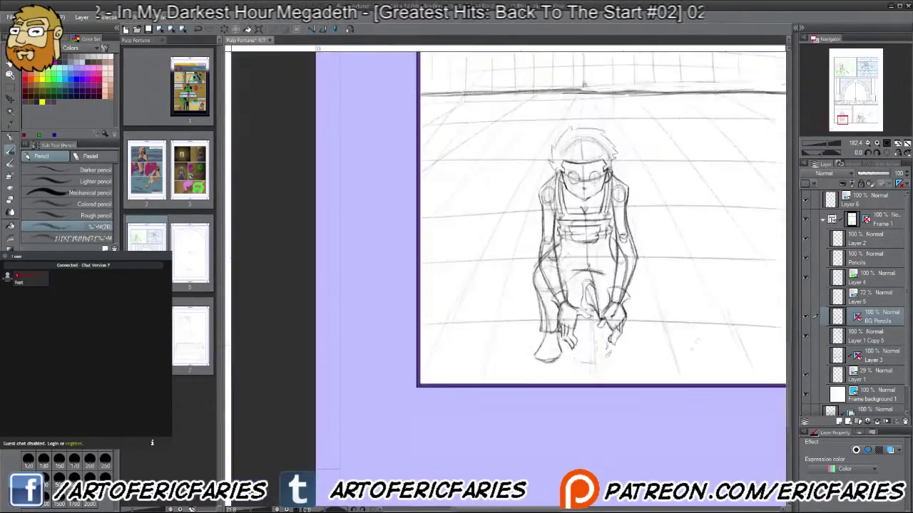
pyautogui.scroll(5, 440, 350)
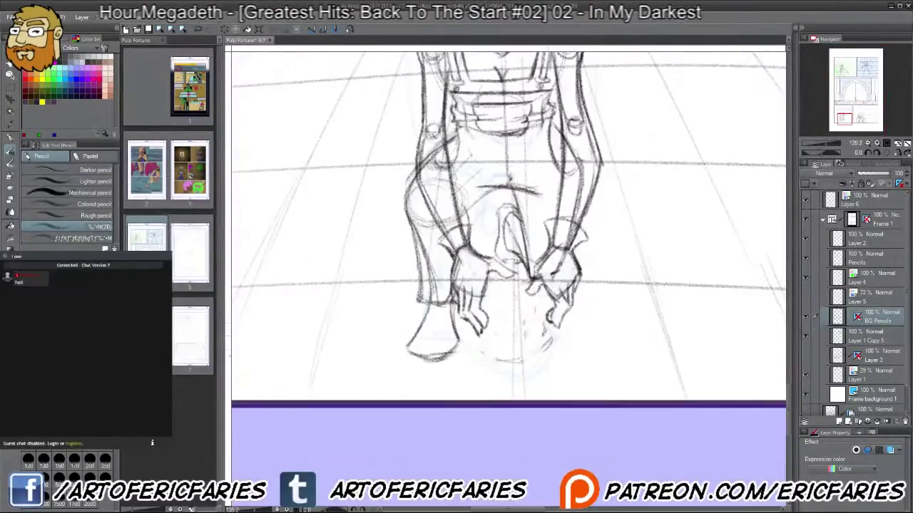
pyautogui.scroll(3, 524, 290)
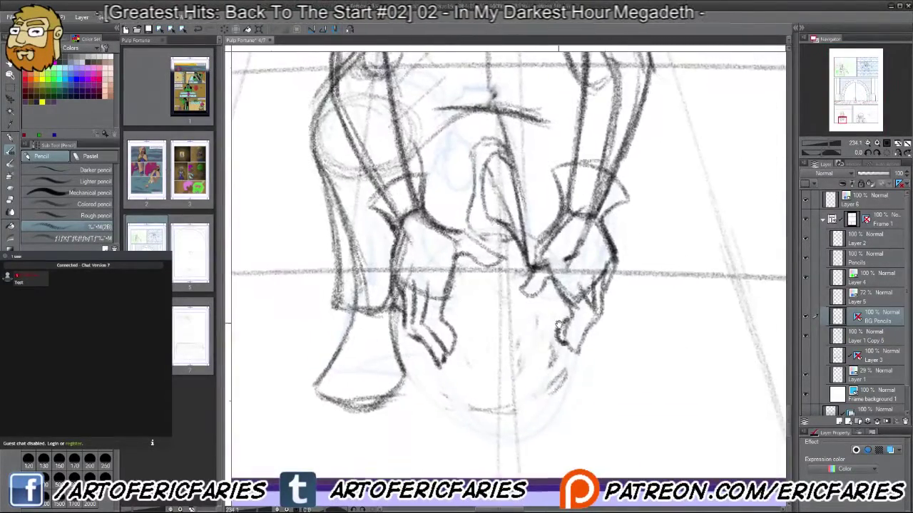
pyautogui.moveTo(508, 271); pyautogui.dragTo(519, 256)
pyautogui.moveTo(432, 403)
pyautogui.mouseDown()
pyautogui.moveTo(532, 406)
pyautogui.moveTo(602, 357)
pyautogui.moveTo(638, 264)
pyautogui.mouseUp()
pyautogui.moveTo(513, 271); pyautogui.dragTo(521, 302)
pyautogui.moveTo(495, 221); pyautogui.dragTo(495, 257)
pyautogui.moveTo(609, 351)
pyautogui.mouseDown()
pyautogui.moveTo(495, 323)
pyautogui.moveTo(480, 353)
pyautogui.mouseUp()
pyautogui.moveTo(513, 332); pyautogui.dragTo(483, 368)
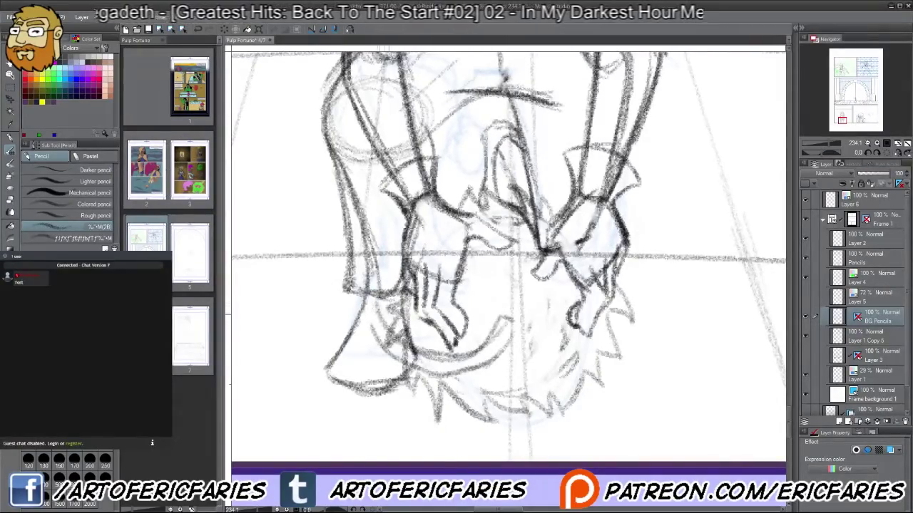
# Step: Sketch the small spiky ball around the crouching character's ankle at the end of the curved band
pyautogui.moveTo(341, 298); pyautogui.dragTo(340, 320)
pyautogui.moveTo(499, 285); pyautogui.dragTo(502, 280)
pyautogui.moveTo(335, 271); pyautogui.dragTo(356, 321)
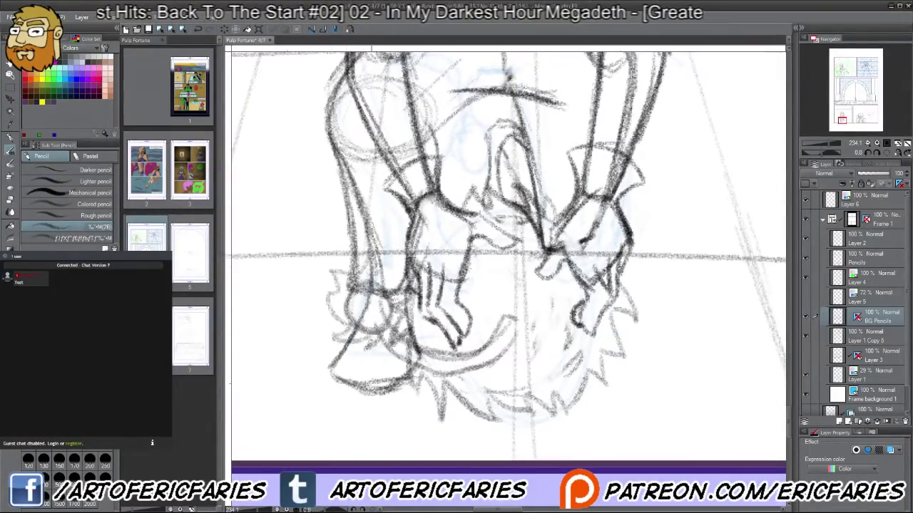
# Step: Pencil the diagonal wall base line and the vertical wall corner behind the character in the lower-right panel
pyautogui.scroll(-5, 383, 324)
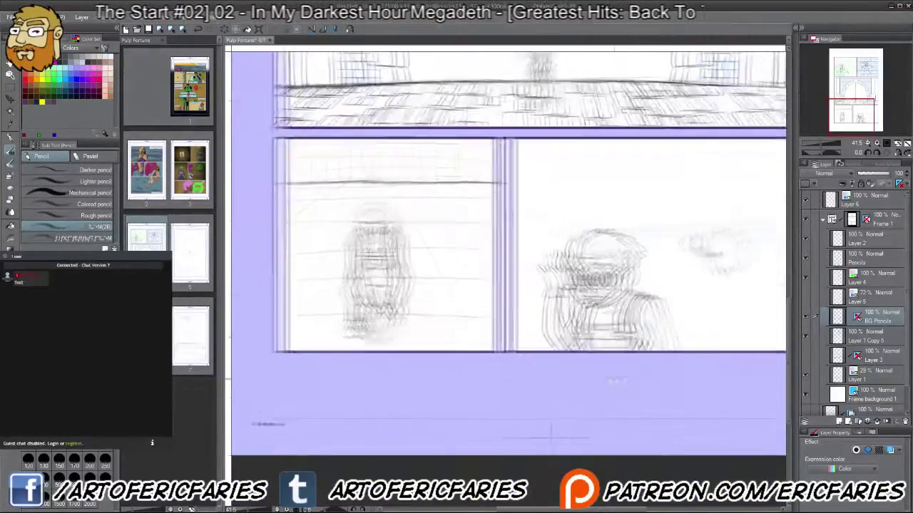
pyautogui.scroll(4, 642, 380)
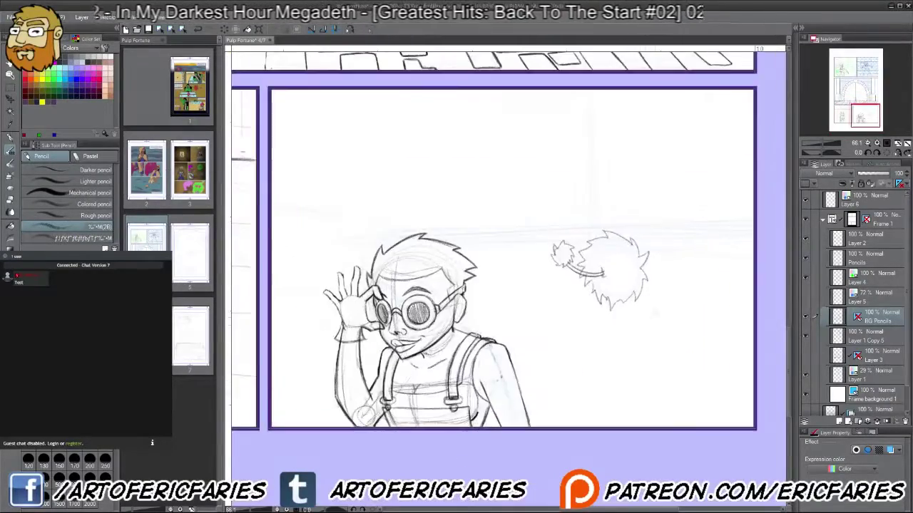
pyautogui.moveTo(721, 369); pyautogui.dragTo(442, 442)
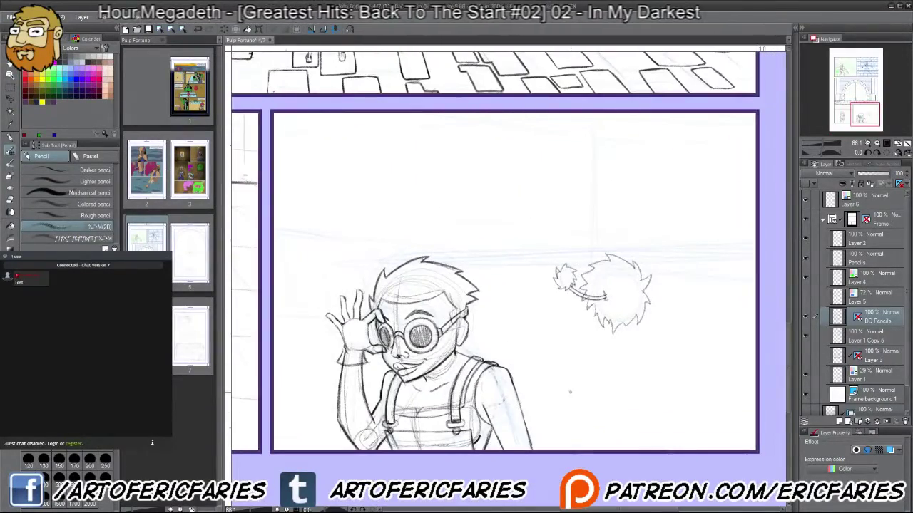
pyautogui.moveTo(499, 286); pyautogui.dragTo(411, 352)
pyautogui.moveTo(614, 318)
pyautogui.mouseDown()
pyautogui.moveTo(612, 183)
pyautogui.moveTo(615, 321)
pyautogui.mouseUp()
pyautogui.moveTo(623, 378); pyautogui.dragTo(456, 442)
pyautogui.moveTo(421, 392); pyautogui.dragTo(620, 96)
# Step: Sketch a row of circles from the middle panel's spiky ball to the arch, plus a small curved shape at the lower-right panel's upper edge
pyautogui.hotkey('ctrl', '0')
pyautogui.moveTo(499, 321)
pyautogui.mouseDown()
pyautogui.moveTo(661, 338)
pyautogui.moveTo(661, 366)
pyautogui.moveTo(757, 414)
pyautogui.moveTo(761, 427)
pyautogui.mouseUp()
pyautogui.scroll(2, 509, 278)
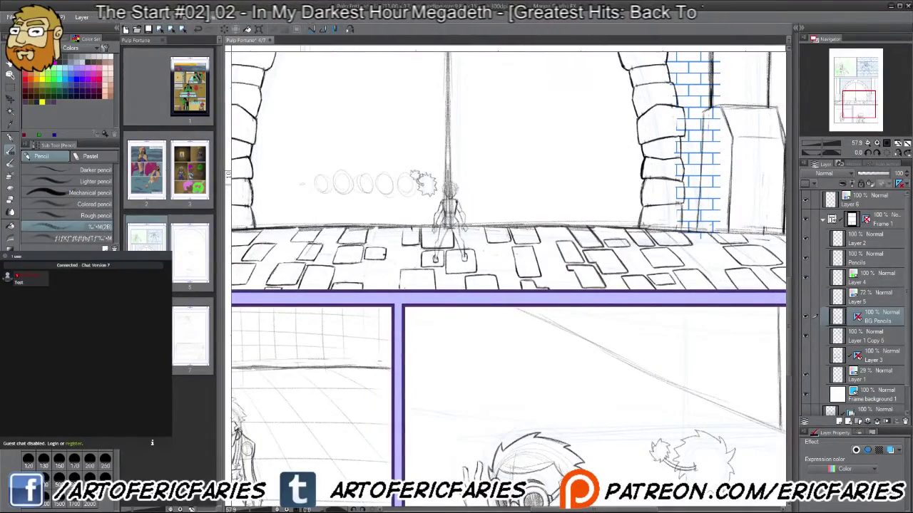
pyautogui.scroll(-3, 508, 278)
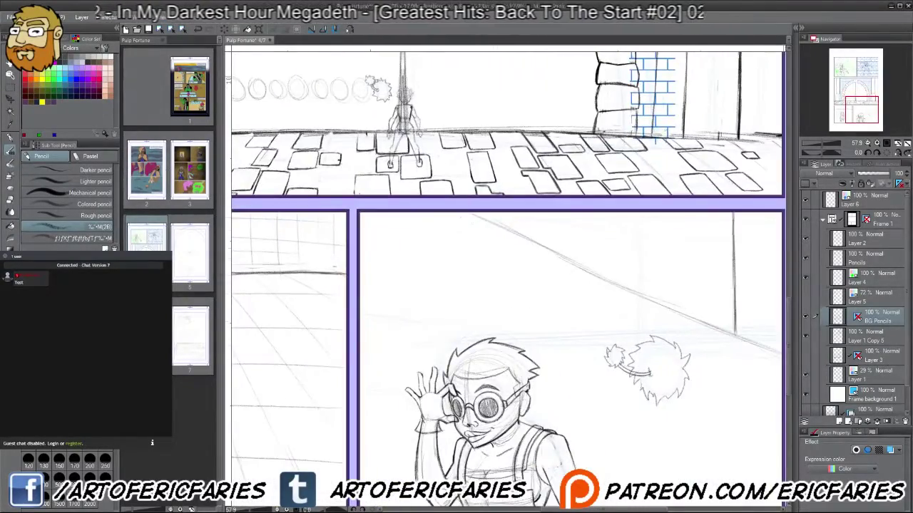
pyautogui.scroll(3, 509, 279)
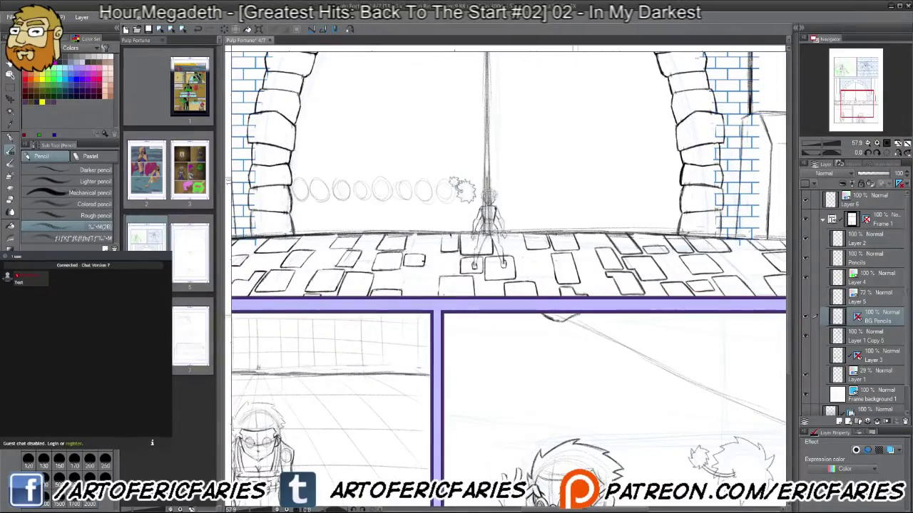
pyautogui.scroll(-1, 509, 278)
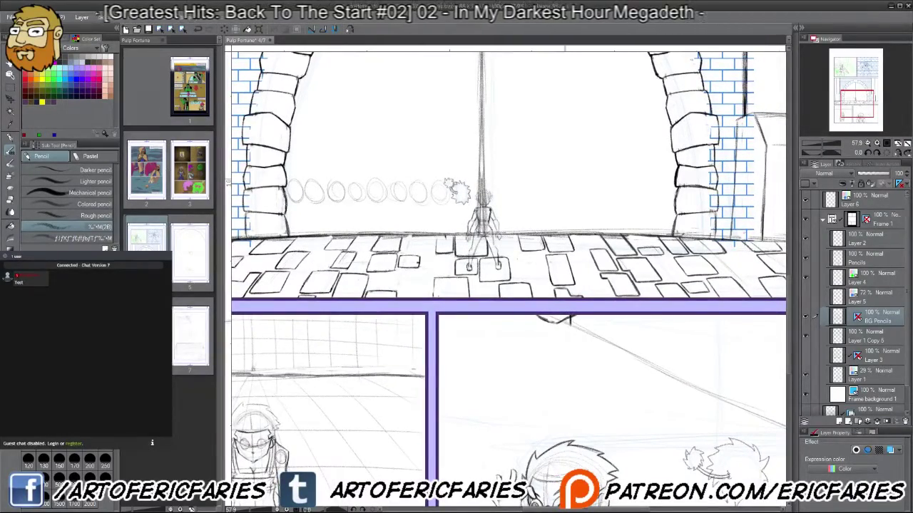
pyautogui.scroll(2, 603, 241)
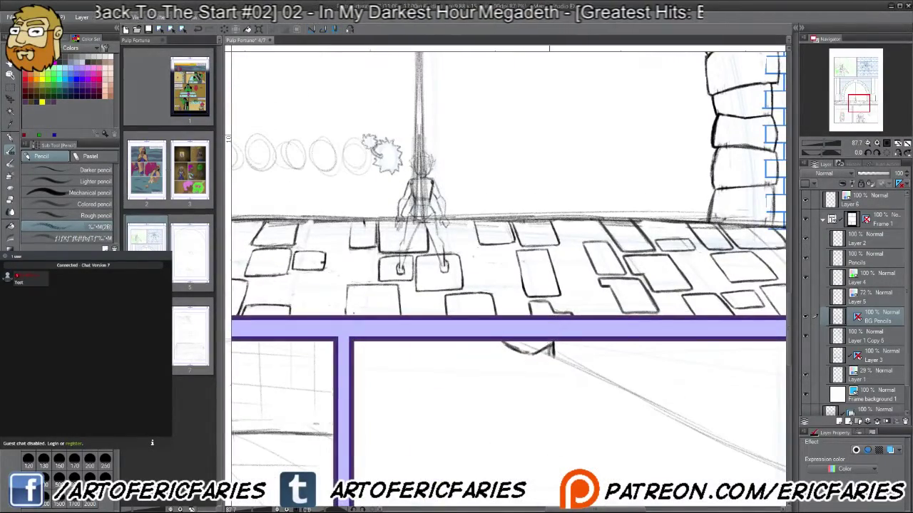
pyautogui.scroll(-3, 655, 360)
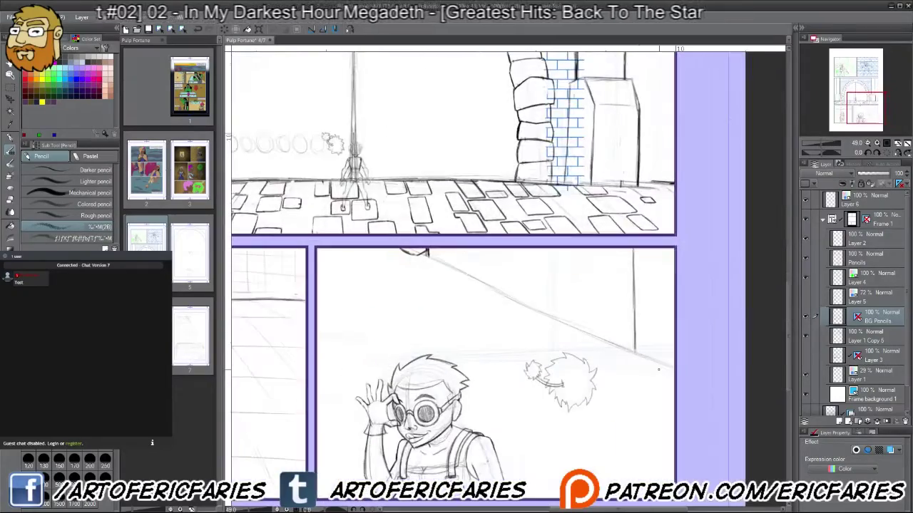
# Step: Try a straight-line perspective floor grid with two crossing sets of lines in the lower-right panel
pyautogui.moveTo(500, 321); pyautogui.dragTo(499, 259)
pyautogui.moveTo(641, 178); pyautogui.dragTo(610, 132)
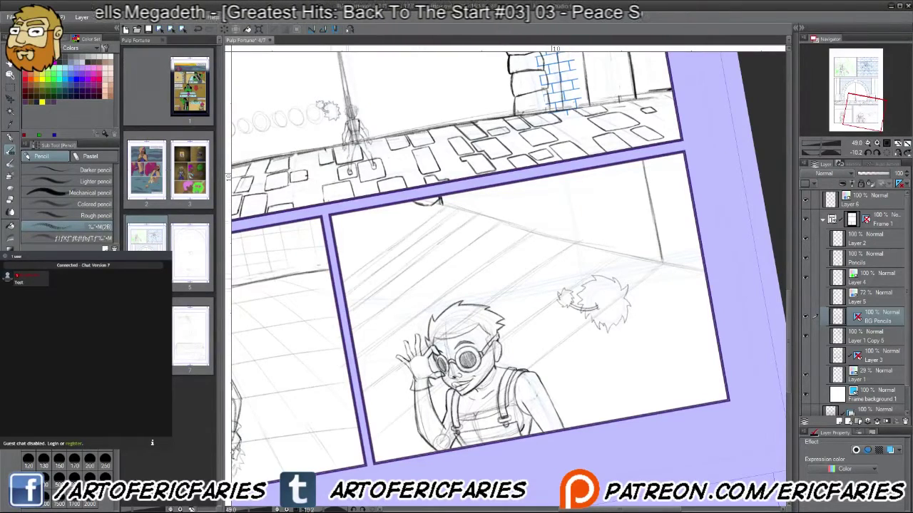
pyautogui.moveTo(499, 321); pyautogui.dragTo(445, 250)
pyautogui.scroll(3, 499, 285)
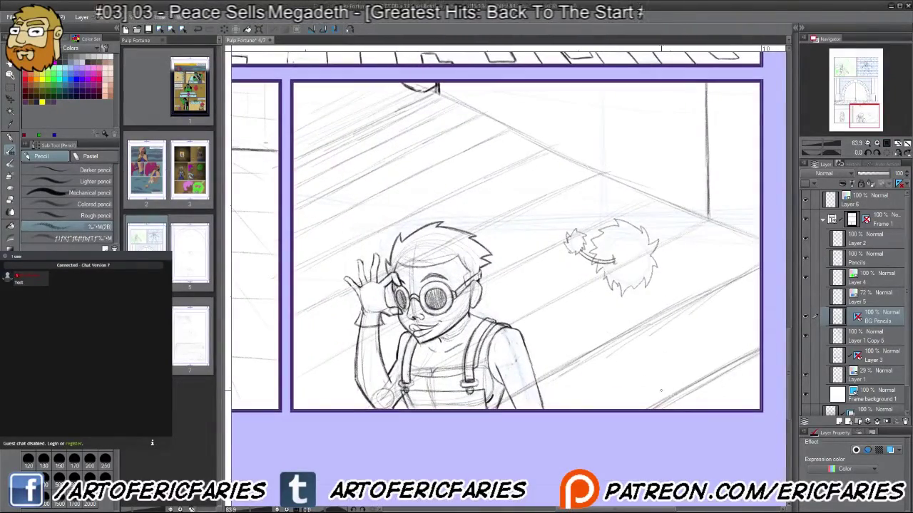
pyautogui.moveTo(499, 285); pyautogui.dragTo(428, 242)
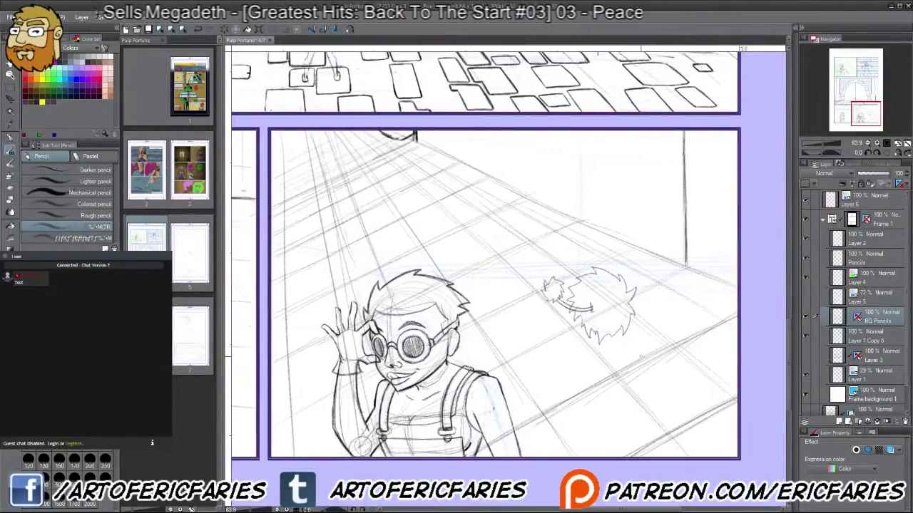
# Step: Lasso the straight floor grid in the lower-right panel and delete it, keeping the wall lines
pyautogui.press('m')
pyautogui.moveTo(748, 309)
pyautogui.mouseDown()
pyautogui.moveTo(645, 249)
pyautogui.moveTo(381, 130)
pyautogui.moveTo(275, 126)
pyautogui.moveTo(264, 313)
pyautogui.moveTo(541, 479)
pyautogui.moveTo(745, 314)
pyautogui.mouseUp()
pyautogui.press('Delete')
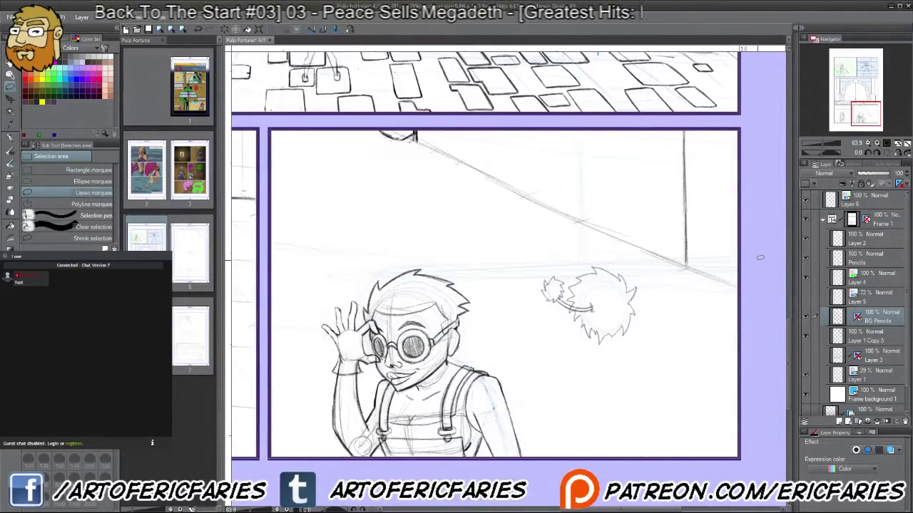
# Step: Pencil a set of gently curved floor lines sweeping across the lower-right panel from the wall base to the opposite side
pyautogui.press('p')
pyautogui.moveTo(654, 350); pyautogui.dragTo(647, 350)
pyautogui.moveTo(713, 388); pyautogui.dragTo(696, 246)
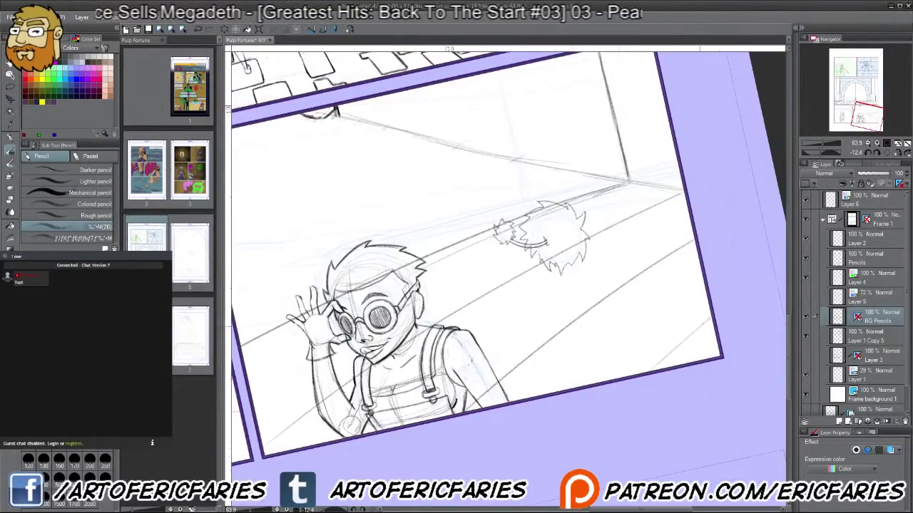
pyautogui.scroll(2, 507, 278)
pyautogui.hotkey('ctrl', '@')
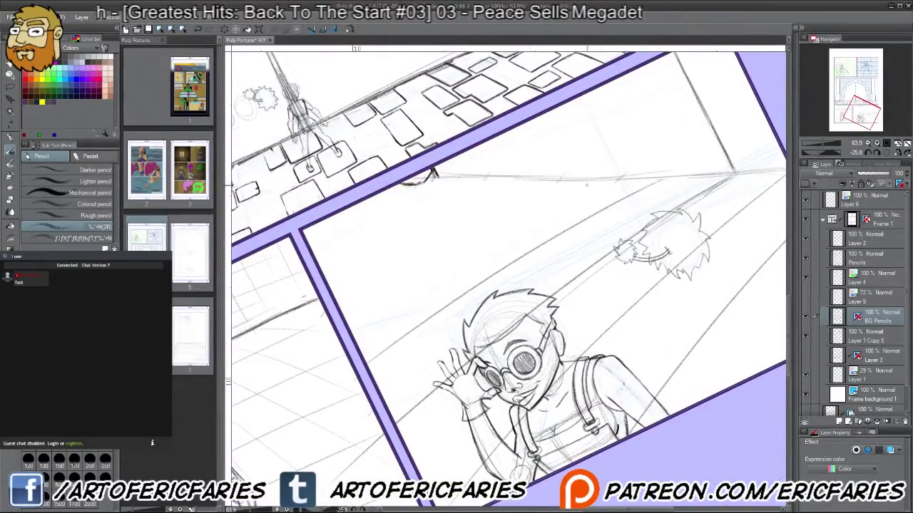
pyautogui.scroll(2, 506, 278)
pyautogui.moveTo(695, 246); pyautogui.dragTo(713, 193)
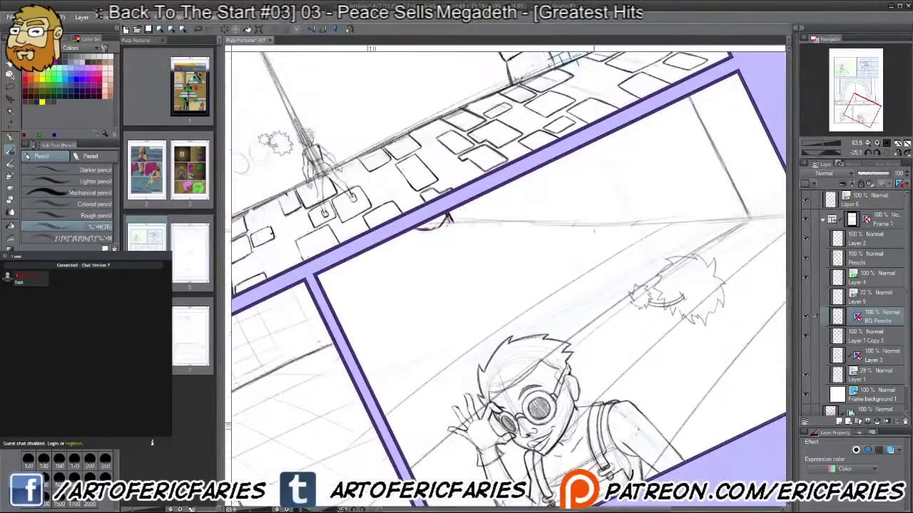
pyautogui.moveTo(348, 341); pyautogui.dragTo(548, 224)
pyautogui.moveTo(332, 308)
pyautogui.mouseDown()
pyautogui.moveTo(507, 222)
pyautogui.moveTo(455, 228)
pyautogui.mouseUp()
pyautogui.moveTo(324, 291); pyautogui.dragTo(424, 231)
pyautogui.hotkey('ctrl', '@')
pyautogui.scroll(-3, 499, 285)
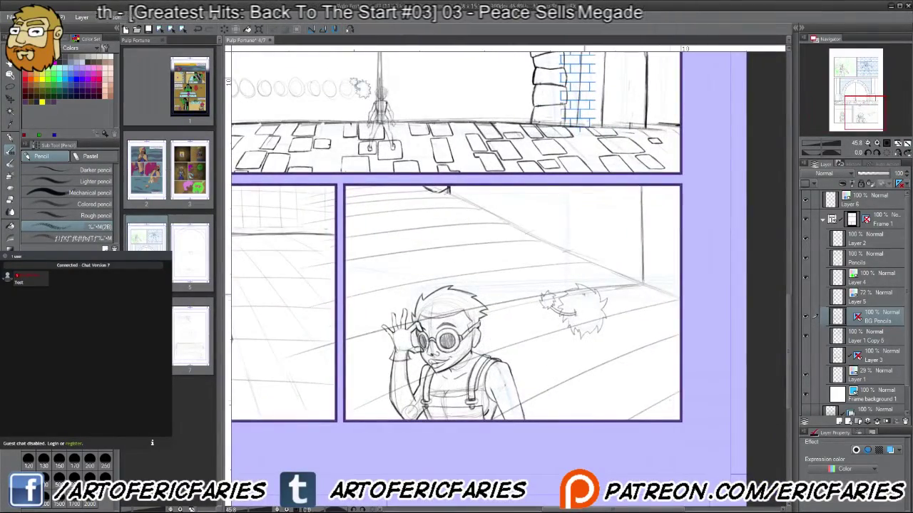
# Step: Pencil a set of diagonal floor lines crossing the curved ones to complete the tiled floor grid in the lower-right panel
pyautogui.scroll(3, 499, 285)
pyautogui.scroll(-3, 499, 286)
pyautogui.moveTo(499, 286); pyautogui.dragTo(570, 357)
pyautogui.scroll(3, 499, 285)
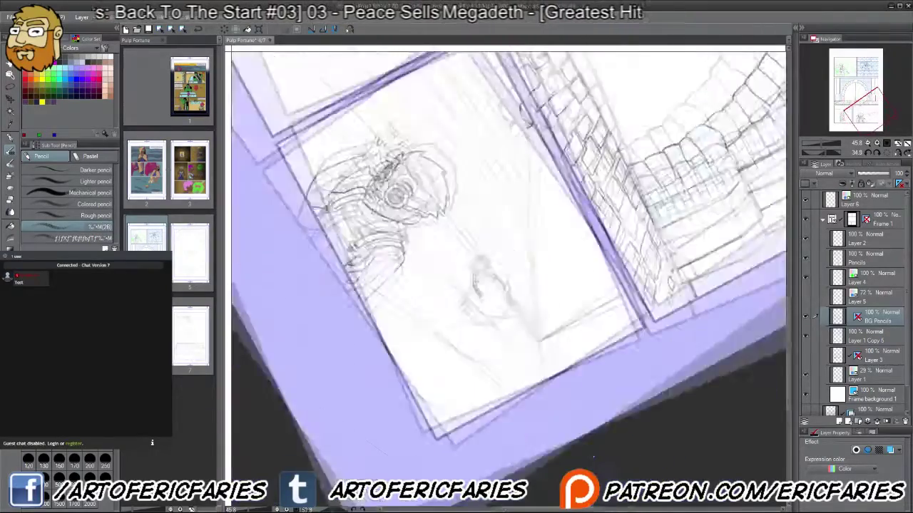
pyautogui.scroll(2, 499, 285)
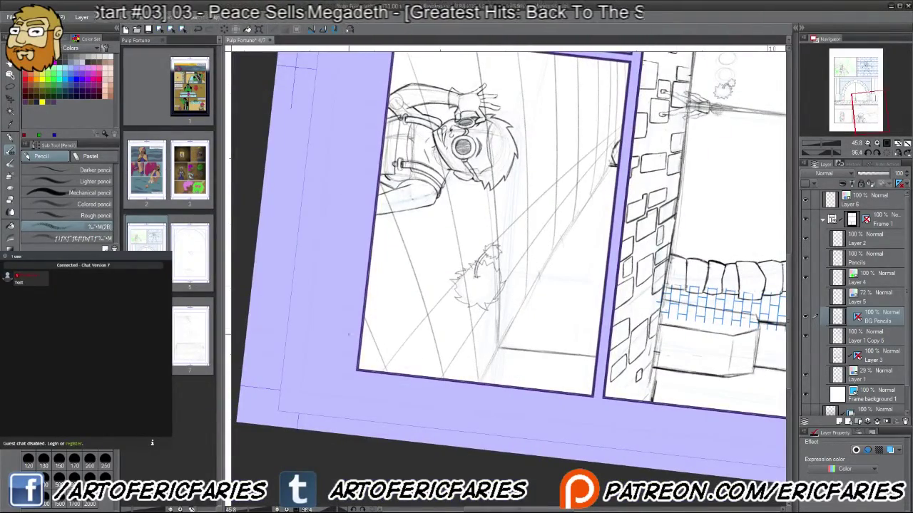
pyautogui.moveTo(499, 285); pyautogui.dragTo(541, 328)
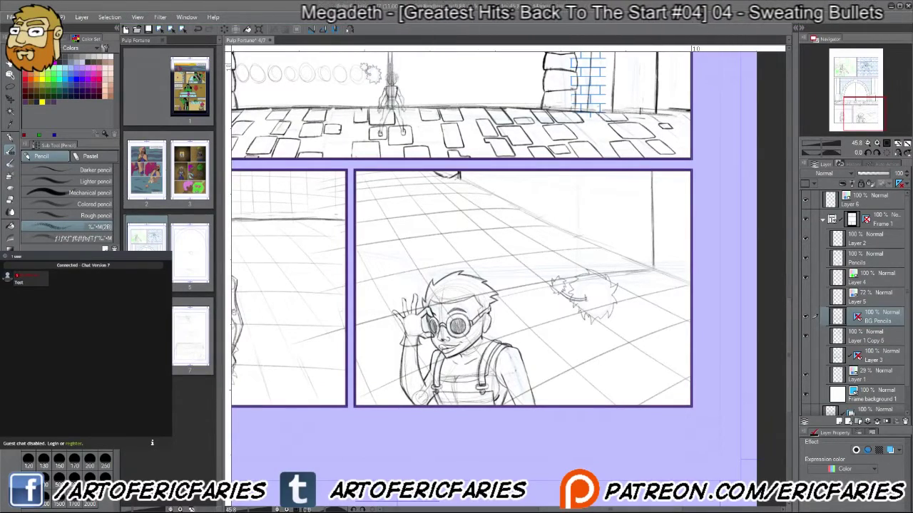
# Step: Pencil a small arched opening at the base of the lower-left panel's back wall and fill it with vertical hatching
pyautogui.moveTo(661, 187); pyautogui.dragTo(906, 222)
pyautogui.scroll(5, 467, 239)
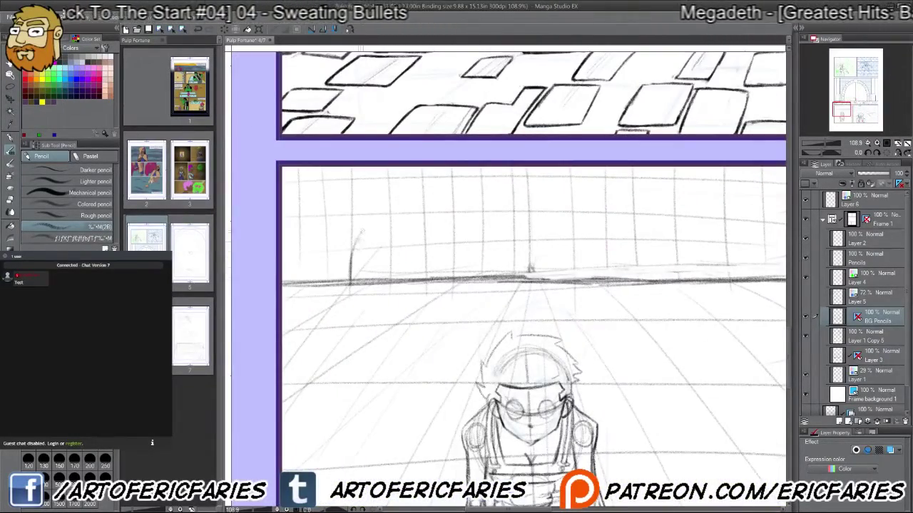
pyautogui.moveTo(392, 227); pyautogui.dragTo(413, 281)
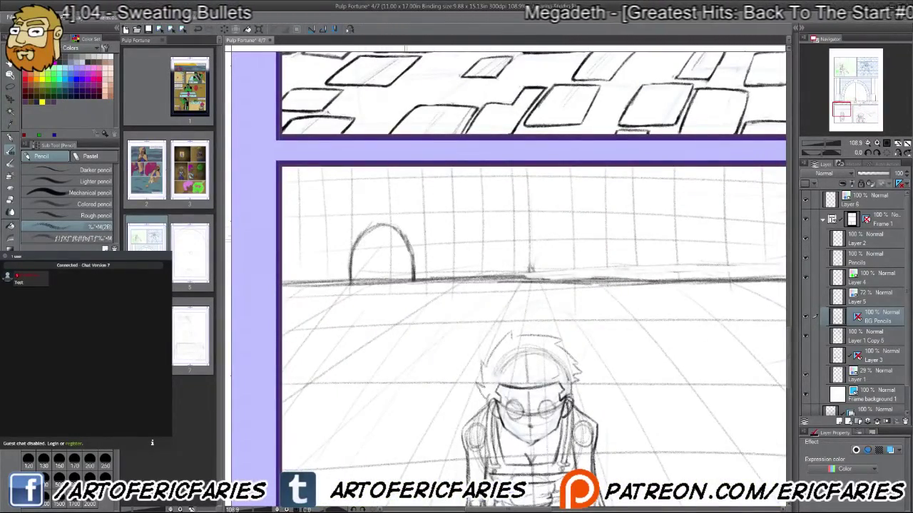
pyautogui.moveTo(354, 235)
pyautogui.mouseDown()
pyautogui.moveTo(385, 284)
pyautogui.moveTo(415, 282)
pyautogui.mouseUp()
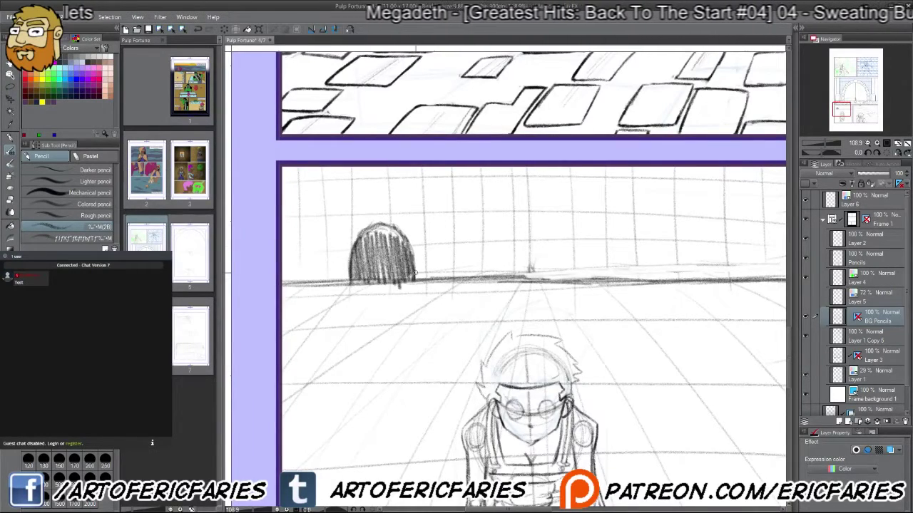
# Step: Pencil a second arched opening beside the first on the lower-left panel's back wall and fill it with hatching
pyautogui.moveTo(542, 321); pyautogui.dragTo(499, 323)
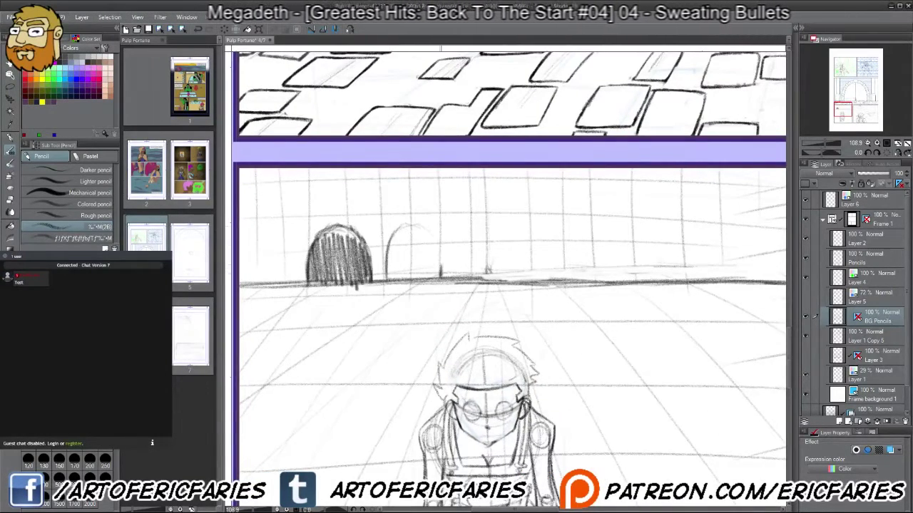
pyautogui.moveTo(500, 323); pyautogui.dragTo(528, 326)
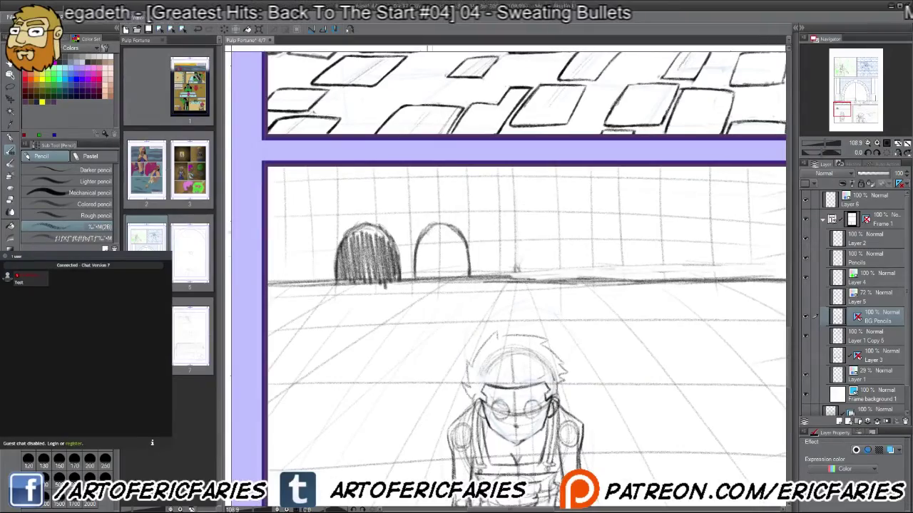
pyautogui.moveTo(420, 228)
pyautogui.mouseDown()
pyautogui.moveTo(449, 278)
pyautogui.moveTo(467, 275)
pyautogui.mouseUp()
pyautogui.moveTo(499, 323); pyautogui.dragTo(576, 332)
pyautogui.scroll(4, 504, 326)
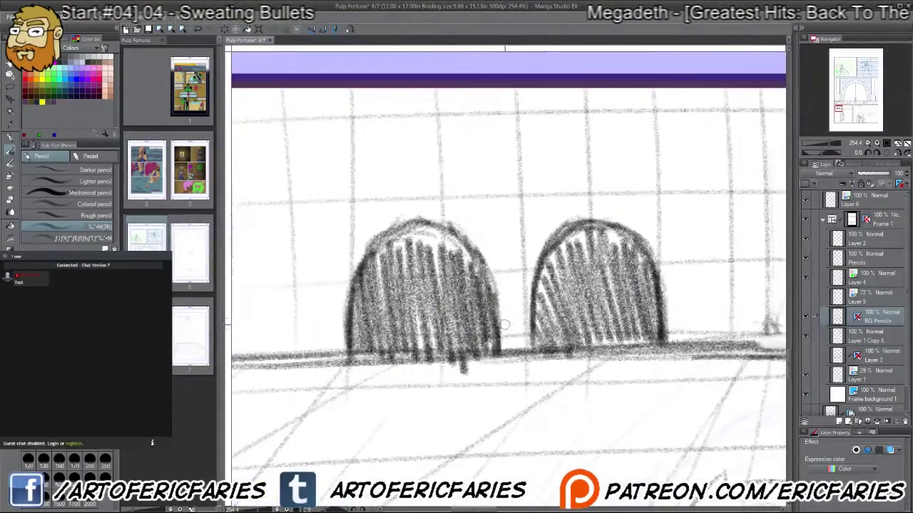
# Step: Surround the first arched opening with a border of rounded stones, including the short pillar of stones between the arches
pyautogui.moveTo(487, 278); pyautogui.dragTo(526, 271)
pyautogui.moveTo(506, 321); pyautogui.dragTo(513, 343)
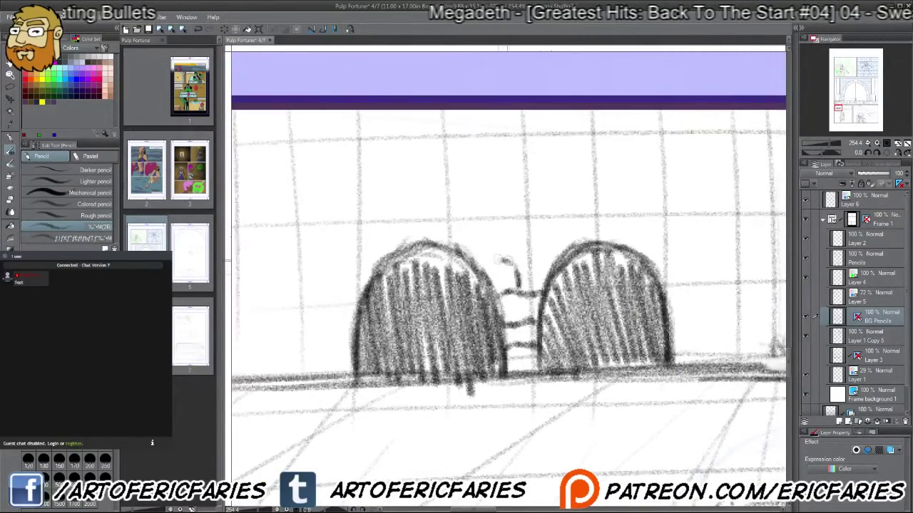
pyautogui.moveTo(456, 214)
pyautogui.mouseDown()
pyautogui.moveTo(402, 243)
pyautogui.moveTo(371, 243)
pyautogui.moveTo(342, 281)
pyautogui.moveTo(332, 321)
pyautogui.moveTo(353, 360)
pyautogui.mouseUp()
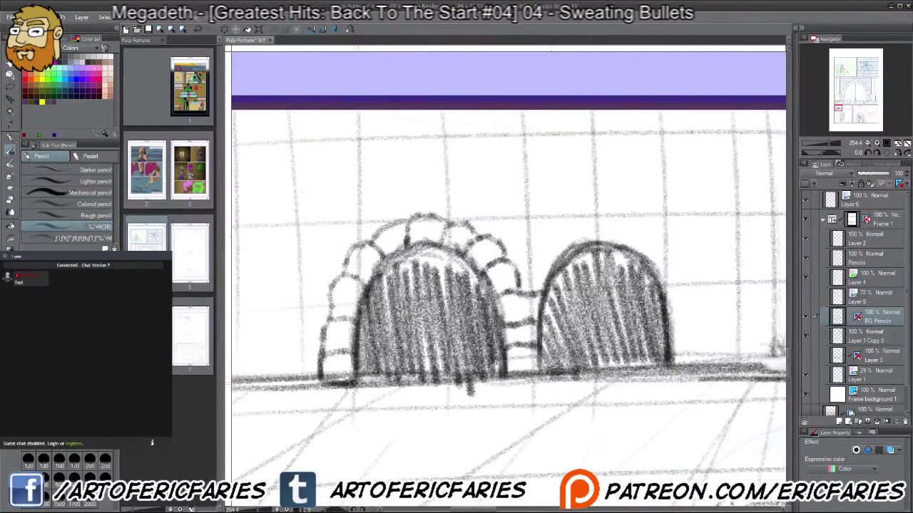
# Step: Pencil a matching stone border around the second arched opening and darken the stones at the base of the arches
pyautogui.moveTo(499, 321); pyautogui.dragTo(491, 310)
pyautogui.moveTo(492, 356); pyautogui.dragTo(535, 367)
pyautogui.moveTo(499, 338); pyautogui.dragTo(531, 286)
pyautogui.moveTo(535, 320); pyautogui.dragTo(463, 346)
pyautogui.moveTo(609, 399)
pyautogui.mouseDown()
pyautogui.moveTo(628, 364)
pyautogui.moveTo(570, 253)
pyautogui.moveTo(517, 235)
pyautogui.moveTo(570, 235)
pyautogui.mouseUp()
pyautogui.moveTo(499, 243)
pyautogui.mouseDown()
pyautogui.moveTo(467, 264)
pyautogui.moveTo(450, 299)
pyautogui.mouseUp()
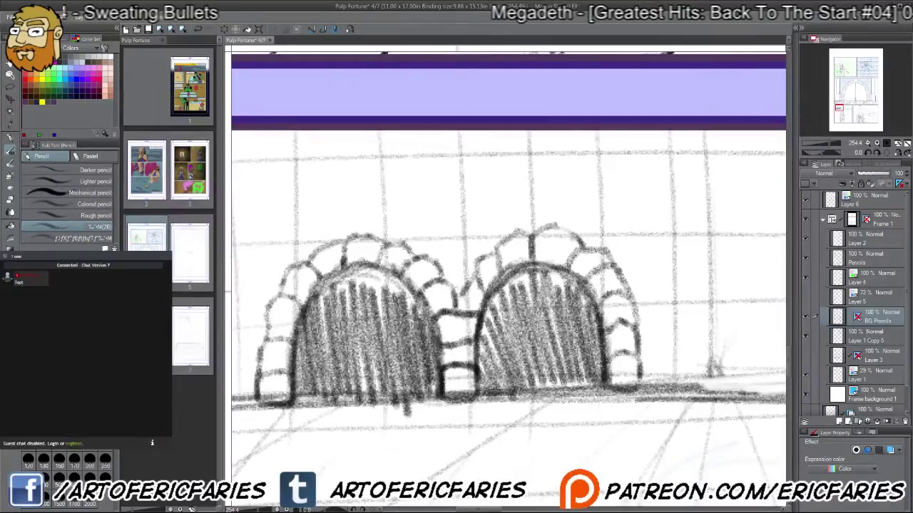
# Step: Draw and darken the border stones where the two arches meet
pyautogui.scroll(-3, 456, 281)
pyautogui.scroll(3, 456, 280)
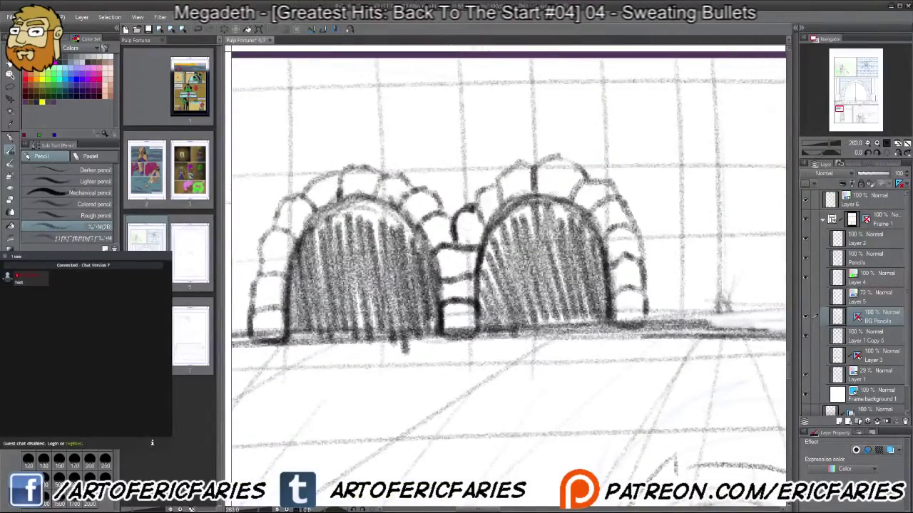
pyautogui.moveTo(472, 208)
pyautogui.mouseDown()
pyautogui.moveTo(510, 164)
pyautogui.moveTo(549, 175)
pyautogui.mouseUp()
# Step: Pencil a tall column on a square base against the back wall, to the right of the arches
pyautogui.scroll(-3, 509, 278)
pyautogui.scroll(3, 509, 278)
pyautogui.scroll(-4, 655, 439)
pyautogui.scroll(1, 645, 399)
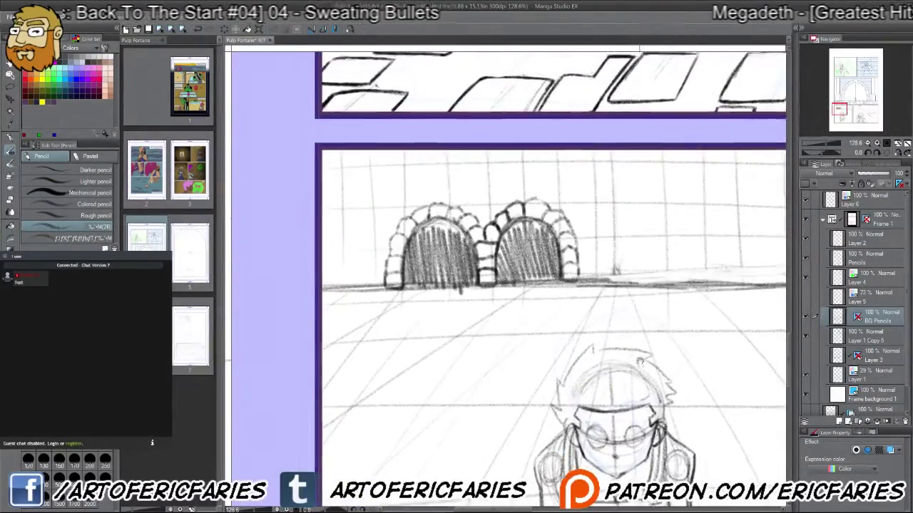
pyautogui.scroll(-3, 639, 359)
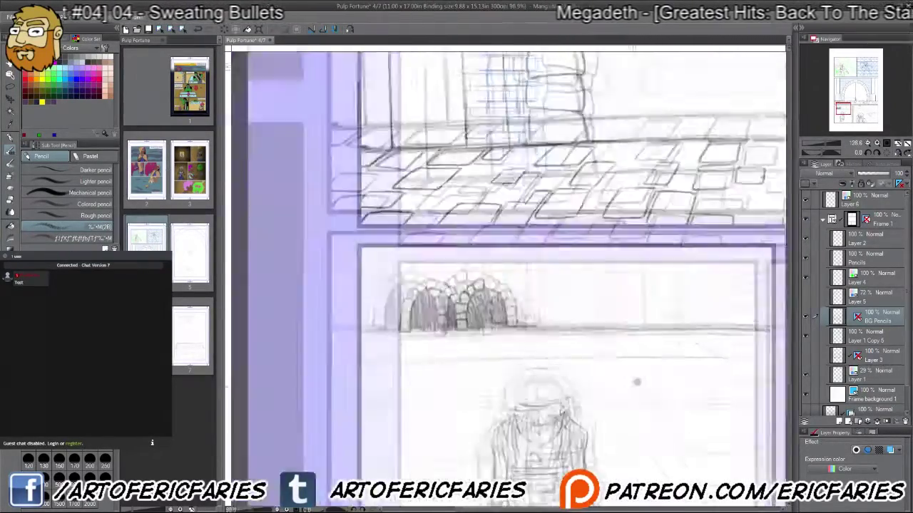
pyautogui.scroll(1, 635, 379)
pyautogui.moveTo(507, 302)
pyautogui.mouseDown()
pyautogui.moveTo(525, 302)
pyautogui.moveTo(510, 244)
pyautogui.mouseUp()
pyautogui.scroll(1, 511, 286)
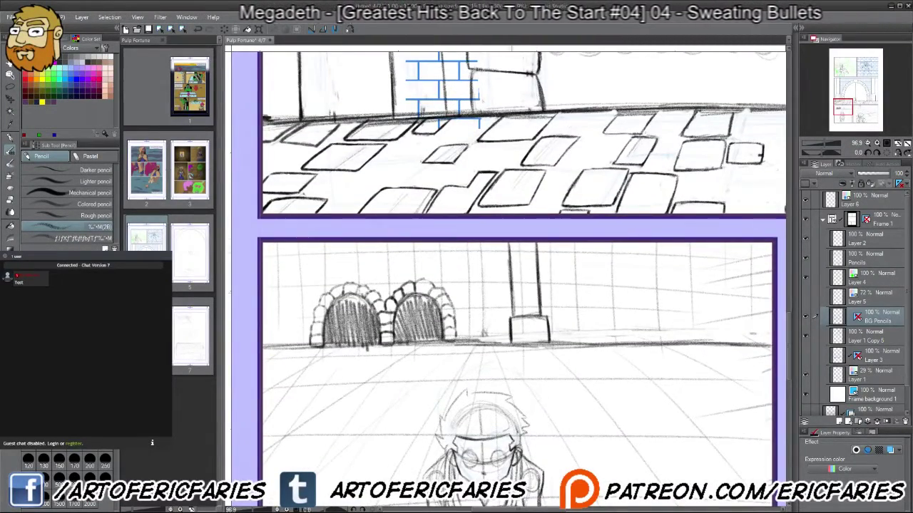
# Step: Extend the column's base below the floor line and close its front face with dark edges
pyautogui.scroll(3, 582, 441)
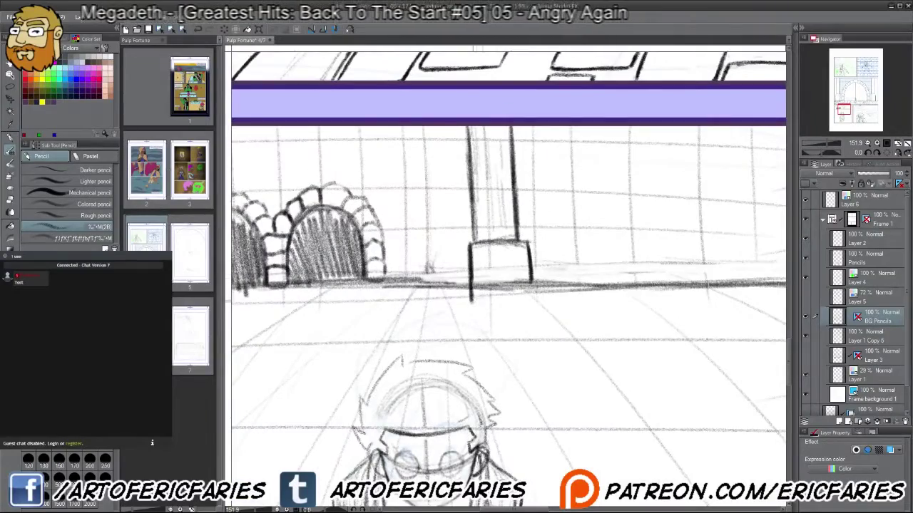
pyautogui.scroll(3, 515, 261)
pyautogui.moveTo(557, 270); pyautogui.dragTo(549, 385)
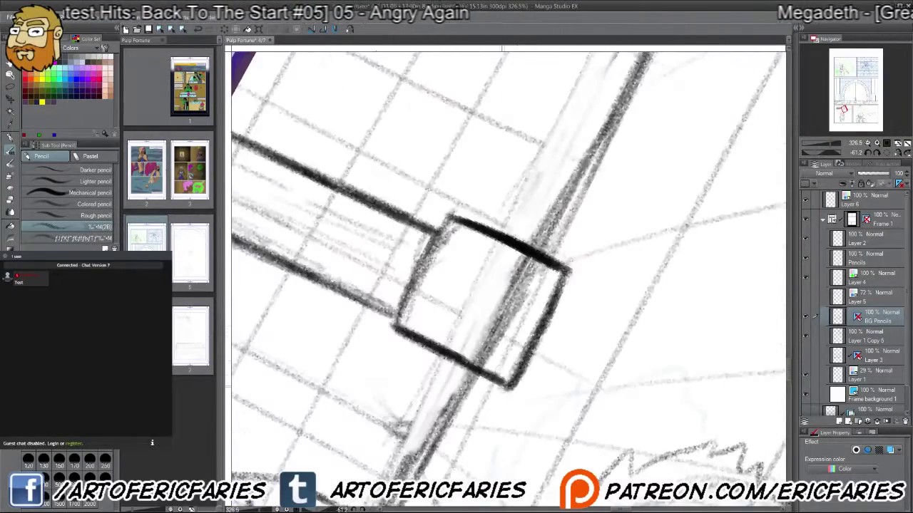
pyautogui.scroll(-1, 552, 272)
pyautogui.moveTo(535, 257)
pyautogui.mouseDown()
pyautogui.moveTo(532, 370)
pyautogui.moveTo(549, 404)
pyautogui.mouseUp()
pyautogui.moveTo(532, 251); pyautogui.dragTo(553, 246)
# Step: Turn the column's base into a solid block by adding its side face and a narrow top ledge around the shaft
pyautogui.scroll(-4, 671, 207)
pyautogui.scroll(6, 671, 207)
pyautogui.moveTo(435, 271); pyautogui.dragTo(456, 321)
pyautogui.moveTo(628, 256); pyautogui.dragTo(635, 335)
pyautogui.moveTo(634, 278)
pyautogui.mouseDown()
pyautogui.moveTo(599, 339)
pyautogui.moveTo(634, 239)
pyautogui.mouseUp()
pyautogui.scroll(-2, 507, 279)
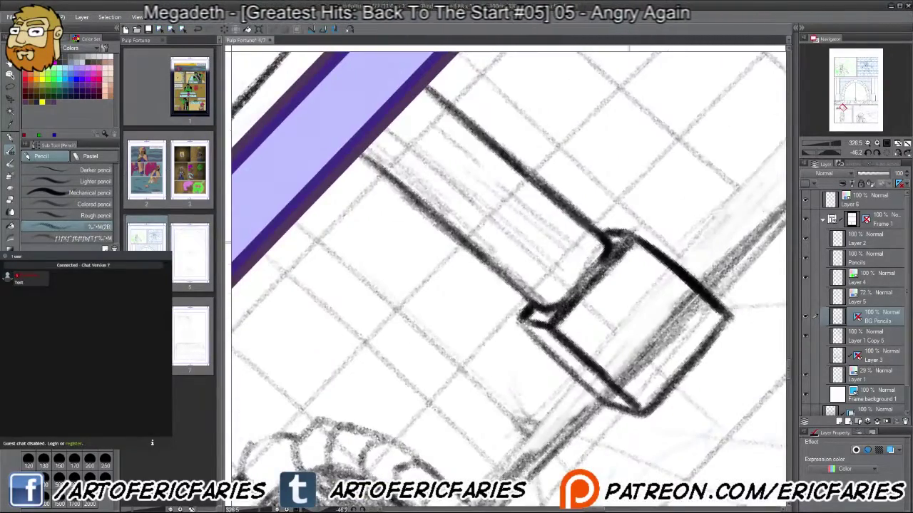
pyautogui.moveTo(557, 321); pyautogui.dragTo(634, 235)
# Step: Pencil the side and front faces of a large pedestal box on the floor to the right of the character
pyautogui.scroll(-4, 640, 324)
pyautogui.moveTo(640, 324); pyautogui.dragTo(624, 291)
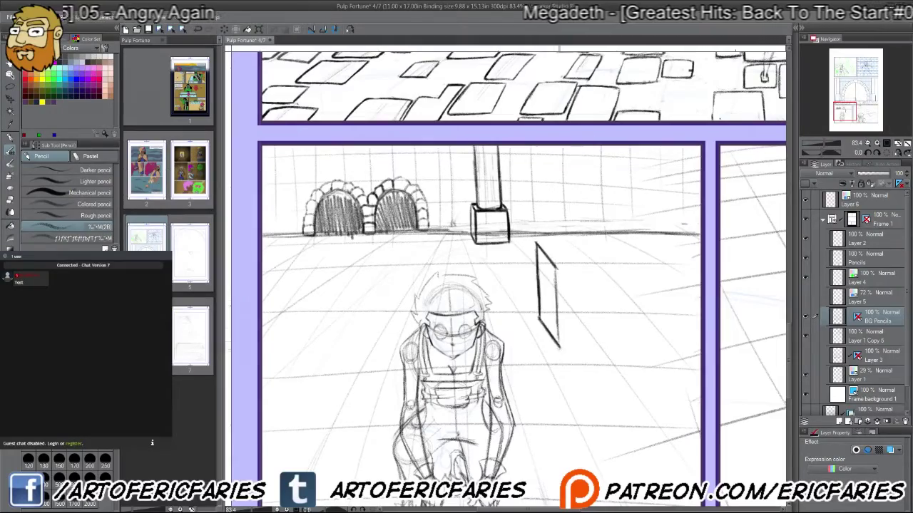
pyautogui.moveTo(562, 301); pyautogui.dragTo(518, 326)
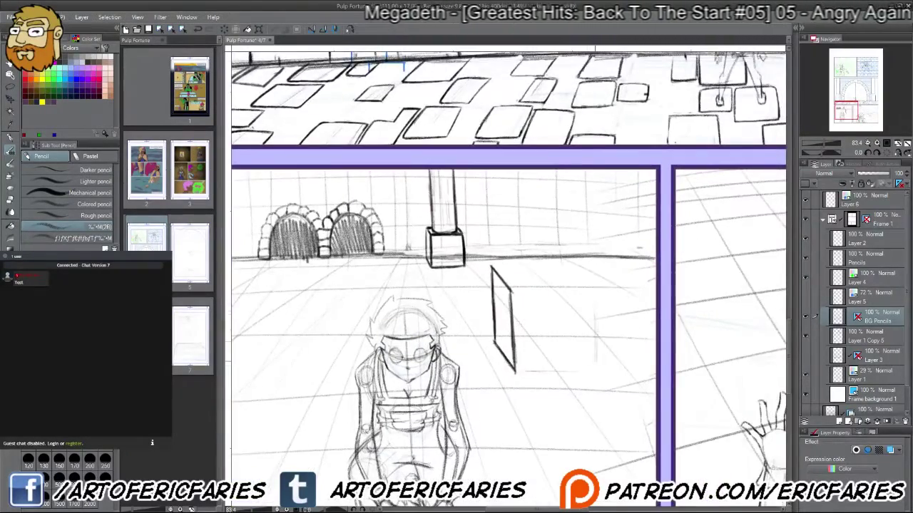
pyautogui.moveTo(595, 339); pyautogui.dragTo(585, 314)
pyautogui.hotkey('ctrl', '@')
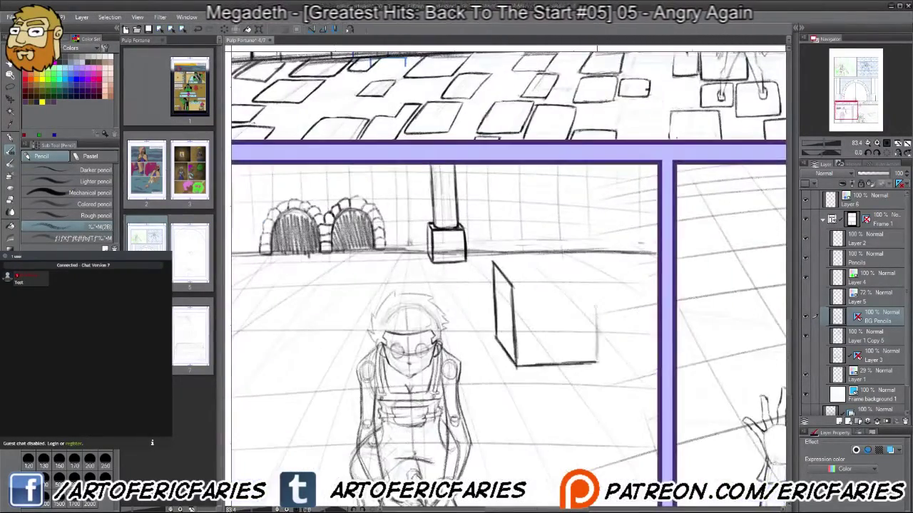
pyautogui.moveTo(595, 339); pyautogui.dragTo(585, 313)
pyautogui.hotkey('ctrl', '@')
pyautogui.scroll(5, 508, 278)
pyautogui.moveTo(595, 339); pyautogui.dragTo(585, 314)
pyautogui.moveTo(508, 211); pyautogui.dragTo(390, 419)
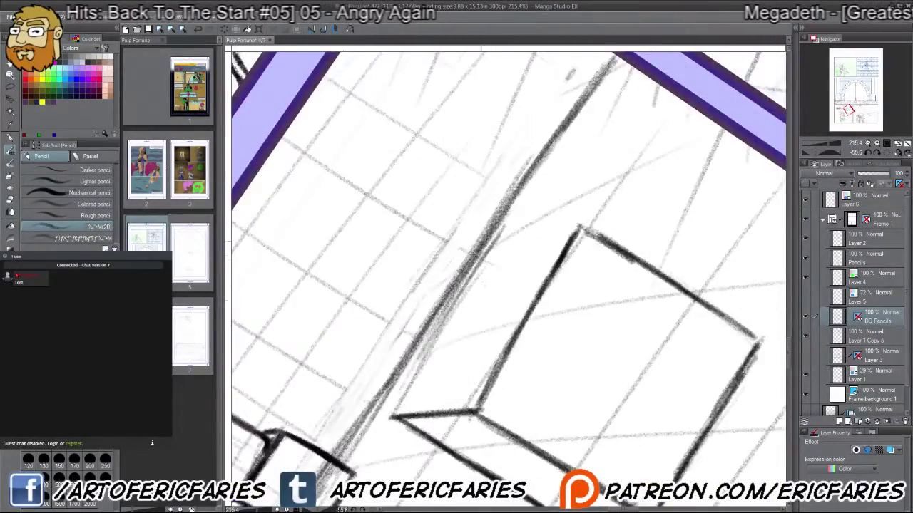
# Step: Complete the pedestal box by drawing the receding edges of its top face
pyautogui.hotkey('ctrl', '@')
pyautogui.moveTo(517, 244)
pyautogui.mouseDown()
pyautogui.moveTo(597, 312)
pyautogui.moveTo(585, 314)
pyautogui.mouseUp()
pyautogui.moveTo(485, 218); pyautogui.dragTo(431, 401)
pyautogui.moveTo(447, 349); pyautogui.dragTo(430, 409)
pyautogui.hotkey('ctrl', '@')
pyautogui.scroll(-2, 508, 279)
pyautogui.scroll(2, 508, 278)
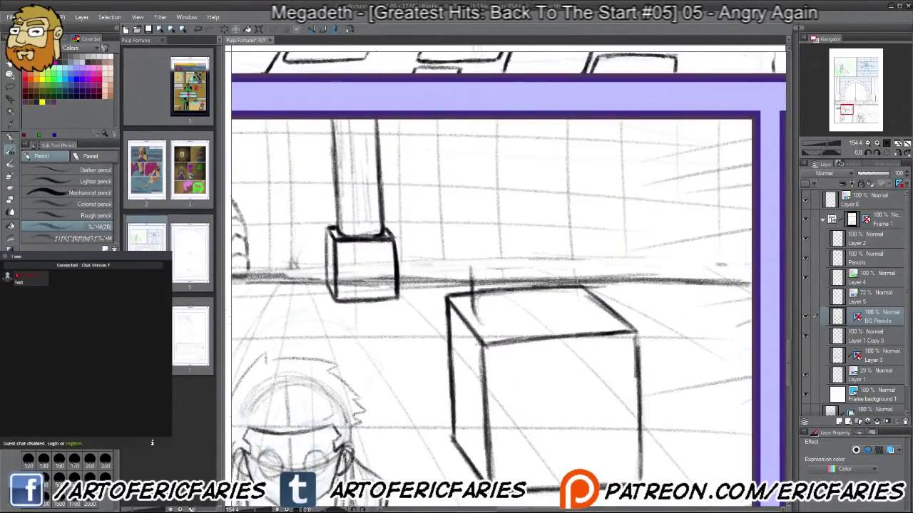
# Step: Pencil the rounded bottom and upright sides of a vessel standing on the pedestal box
pyautogui.moveTo(473, 298); pyautogui.dragTo(505, 338)
pyautogui.moveTo(508, 278); pyautogui.dragTo(456, 214)
pyautogui.moveTo(470, 255); pyautogui.dragTo(454, 298)
pyautogui.hotkey('ctrl', '@')
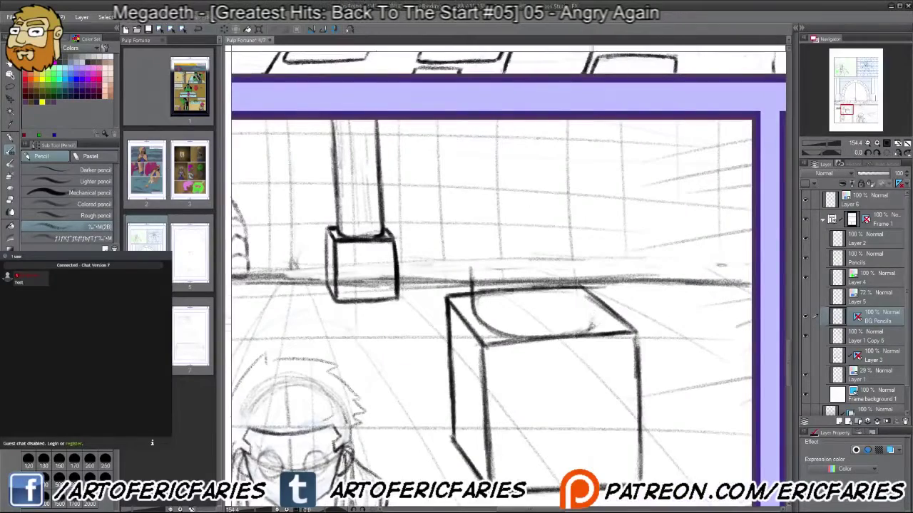
pyautogui.scroll(2, 508, 278)
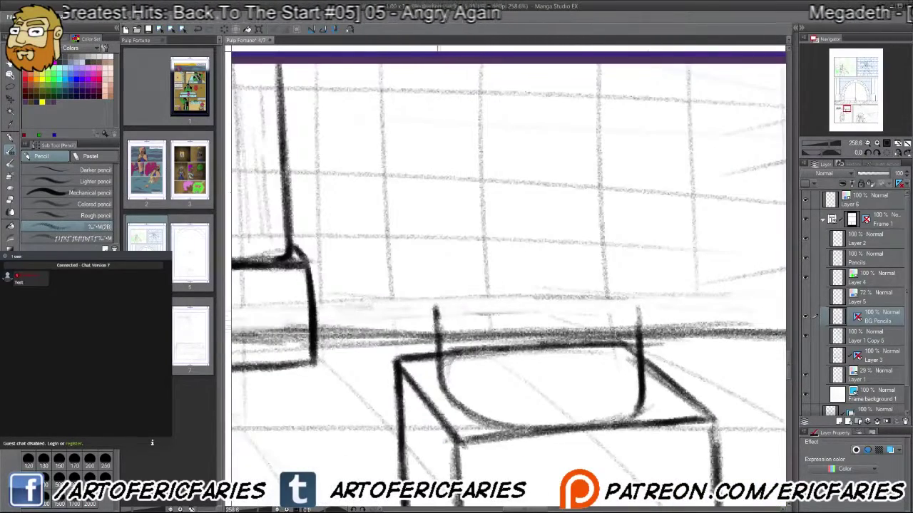
pyautogui.scroll(-1, 506, 277)
# Step: Draw the vessel's jagged broken front rim rising to a tall point, with a second jagged edge behind its right half
pyautogui.moveTo(460, 307)
pyautogui.mouseDown()
pyautogui.moveTo(542, 278)
pyautogui.moveTo(631, 217)
pyautogui.moveTo(640, 314)
pyautogui.moveTo(638, 264)
pyautogui.mouseUp()
pyautogui.moveTo(499, 285); pyautogui.dragTo(532, 272)
pyautogui.scroll(2, 631, 304)
pyautogui.moveTo(673, 154)
pyautogui.mouseDown()
pyautogui.moveTo(628, 285)
pyautogui.moveTo(492, 285)
pyautogui.moveTo(464, 321)
pyautogui.mouseUp()
pyautogui.moveTo(535, 299)
pyautogui.mouseDown()
pyautogui.moveTo(636, 271)
pyautogui.moveTo(670, 193)
pyautogui.moveTo(596, 246)
pyautogui.moveTo(399, 292)
pyautogui.moveTo(362, 265)
pyautogui.mouseUp()
pyautogui.moveTo(499, 285); pyautogui.dragTo(512, 290)
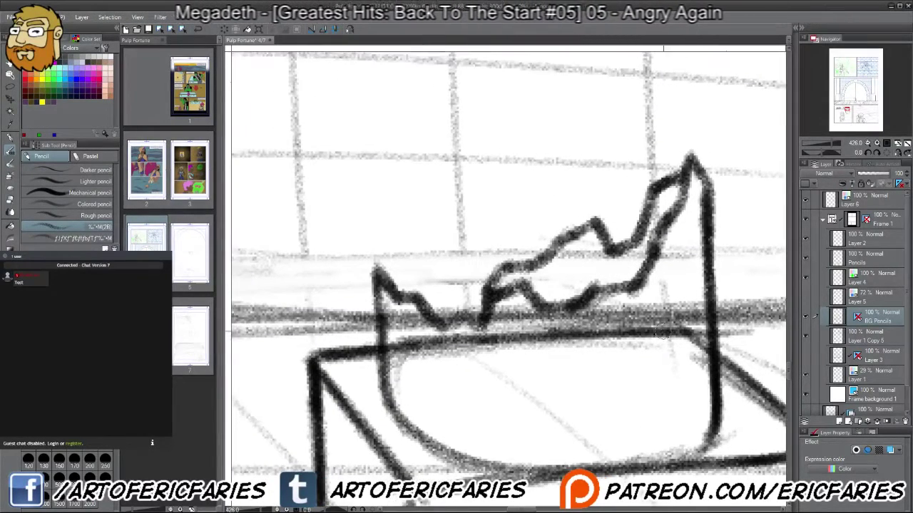
# Step: Continue the jagged back edge along the left half of the vessel's broken rim
pyautogui.moveTo(378, 270)
pyautogui.mouseDown()
pyautogui.moveTo(464, 265)
pyautogui.moveTo(499, 275)
pyautogui.mouseUp()
pyautogui.moveTo(410, 289); pyautogui.dragTo(467, 265)
pyautogui.moveTo(500, 356); pyautogui.dragTo(511, 366)
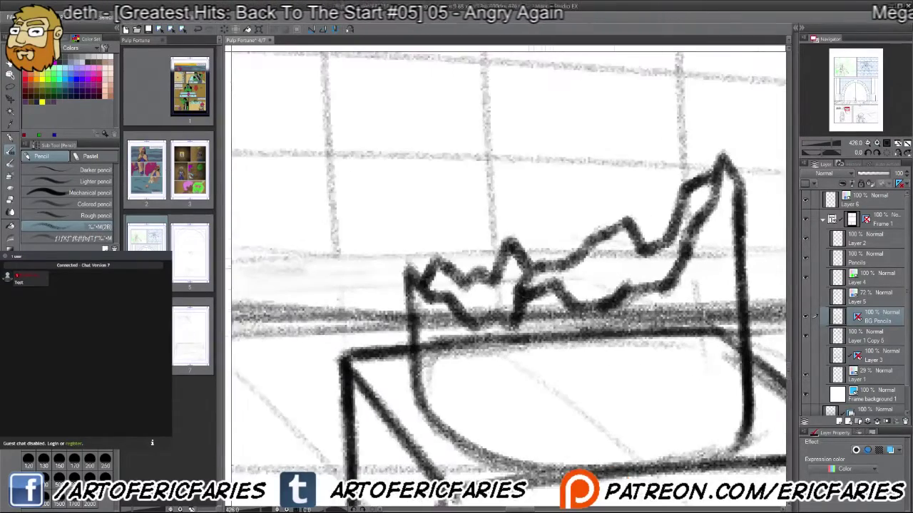
# Step: Add short angled facet lines between the front and back edges of the broken rim to show the vessel's thickness
pyautogui.moveTo(524, 278); pyautogui.dragTo(621, 274)
pyautogui.moveTo(511, 366); pyautogui.dragTo(523, 376)
pyautogui.scroll(2, 506, 278)
pyautogui.moveTo(456, 299)
pyautogui.mouseDown()
pyautogui.moveTo(446, 264)
pyautogui.moveTo(535, 264)
pyautogui.moveTo(613, 154)
pyautogui.mouseUp()
pyautogui.scroll(-2, 506, 278)
pyautogui.moveTo(570, 321)
pyautogui.mouseDown()
pyautogui.moveTo(400, 285)
pyautogui.moveTo(515, 288)
pyautogui.mouseUp()
pyautogui.moveTo(460, 193)
pyautogui.mouseDown()
pyautogui.moveTo(431, 250)
pyautogui.moveTo(463, 180)
pyautogui.moveTo(509, 225)
pyautogui.mouseUp()
pyautogui.moveTo(543, 141); pyautogui.dragTo(512, 222)
pyautogui.moveTo(499, 285)
pyautogui.mouseDown()
pyautogui.moveTo(513, 325)
pyautogui.moveTo(571, 318)
pyautogui.mouseUp()
pyautogui.moveTo(368, 232)
pyautogui.mouseDown()
pyautogui.moveTo(417, 215)
pyautogui.moveTo(410, 249)
pyautogui.mouseUp()
pyautogui.moveTo(499, 285); pyautogui.dragTo(514, 273)
pyautogui.moveTo(310, 256); pyautogui.dragTo(353, 216)
# Step: Pencil a cluster of branching cracks running down from the broken rim on the vessel's right half
pyautogui.scroll(-5, 506, 279)
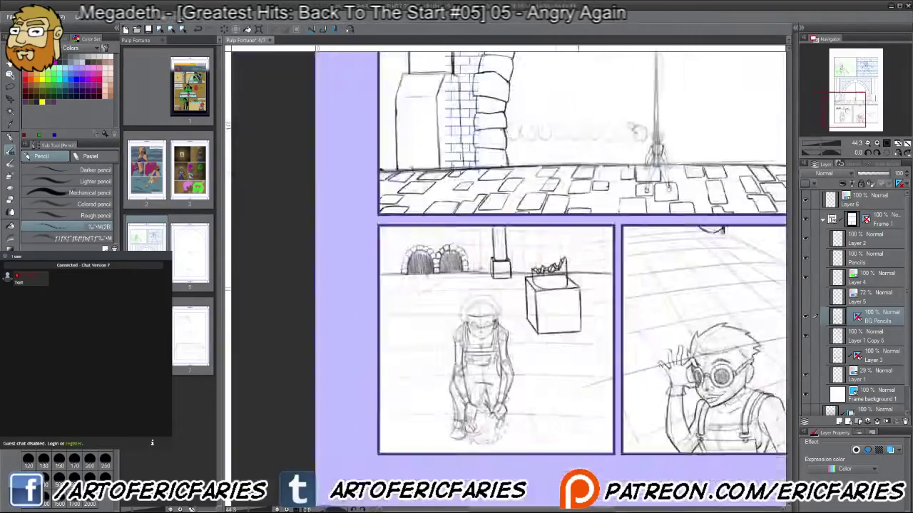
pyautogui.scroll(4, 506, 278)
pyautogui.moveTo(481, 206); pyautogui.dragTo(516, 268)
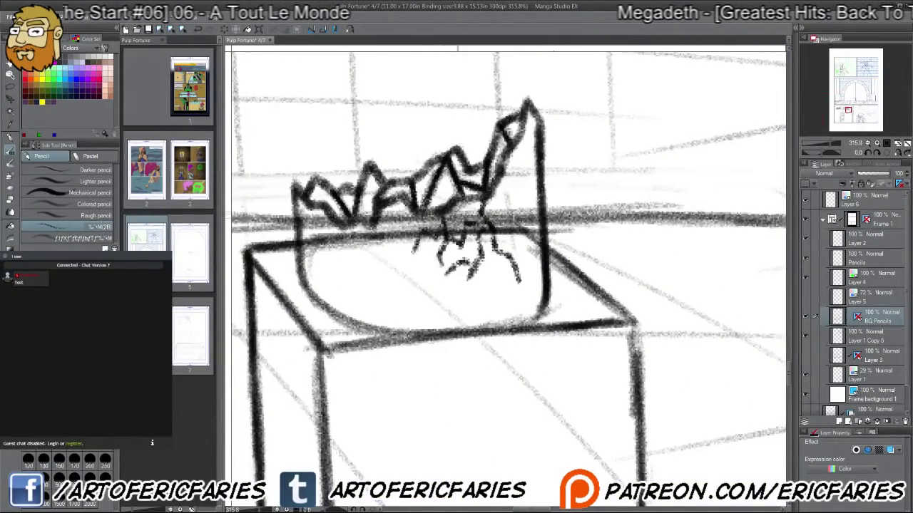
# Step: Erase the wall, floor and pedestal lines that show through the body of the broken vessel
pyautogui.scroll(2, 368, 147)
pyautogui.moveTo(597, 236); pyautogui.dragTo(592, 300)
pyautogui.moveTo(571, 221)
pyautogui.mouseDown()
pyautogui.moveTo(542, 264)
pyautogui.moveTo(499, 242)
pyautogui.moveTo(510, 274)
pyautogui.moveTo(539, 278)
pyautogui.mouseUp()
pyautogui.press('-')
pyautogui.press('-')
pyautogui.moveTo(399, 342)
pyautogui.mouseDown()
pyautogui.moveTo(460, 307)
pyautogui.moveTo(485, 274)
pyautogui.moveTo(539, 239)
pyautogui.moveTo(505, 250)
pyautogui.moveTo(457, 338)
pyautogui.mouseUp()
pyautogui.press('^')
pyautogui.press('^')
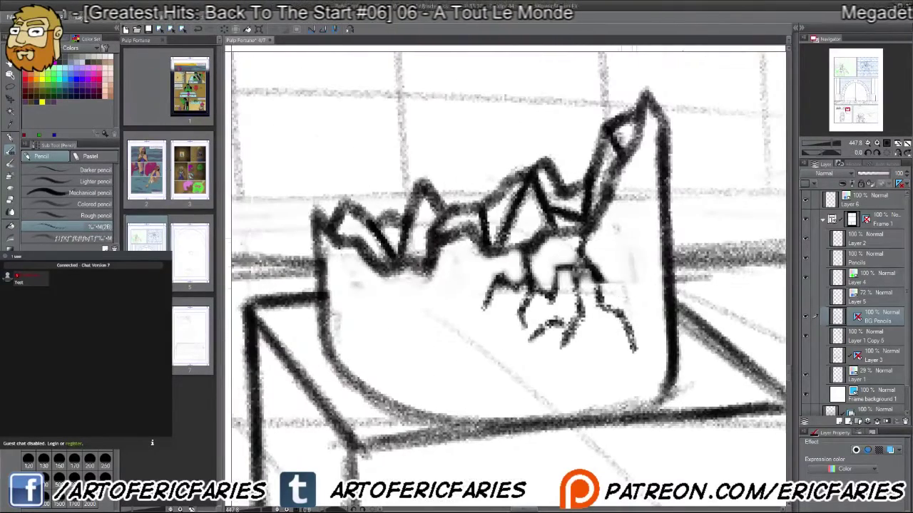
# Step: Darken the existing cracks and add more branching cracks below the rim at the vessel's middle and left side
pyautogui.moveTo(602, 261); pyautogui.dragTo(587, 293)
pyautogui.scroll(2, 631, 290)
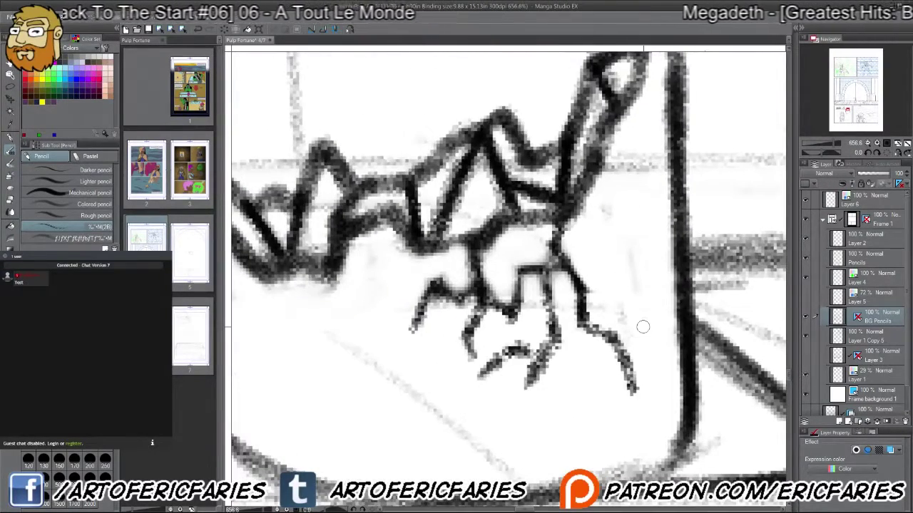
pyautogui.moveTo(499, 249); pyautogui.dragTo(616, 213)
pyautogui.moveTo(499, 171); pyautogui.dragTo(481, 321)
pyautogui.moveTo(492, 196); pyautogui.dragTo(485, 324)
pyautogui.moveTo(517, 274)
pyautogui.mouseDown()
pyautogui.moveTo(472, 241)
pyautogui.moveTo(443, 314)
pyautogui.mouseUp()
pyautogui.moveTo(456, 280); pyautogui.dragTo(426, 299)
pyautogui.moveTo(332, 204)
pyautogui.mouseDown()
pyautogui.moveTo(349, 282)
pyautogui.moveTo(317, 342)
pyautogui.mouseUp()
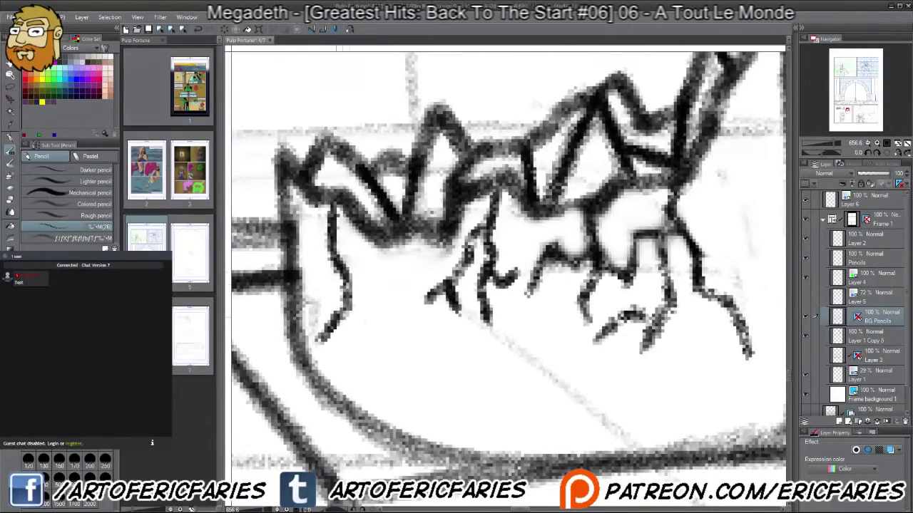
pyautogui.moveTo(353, 289); pyautogui.dragTo(396, 367)
pyautogui.moveTo(335, 250); pyautogui.dragTo(392, 292)
pyautogui.moveTo(356, 239); pyautogui.dragTo(314, 288)
pyautogui.scroll(-5, 507, 278)
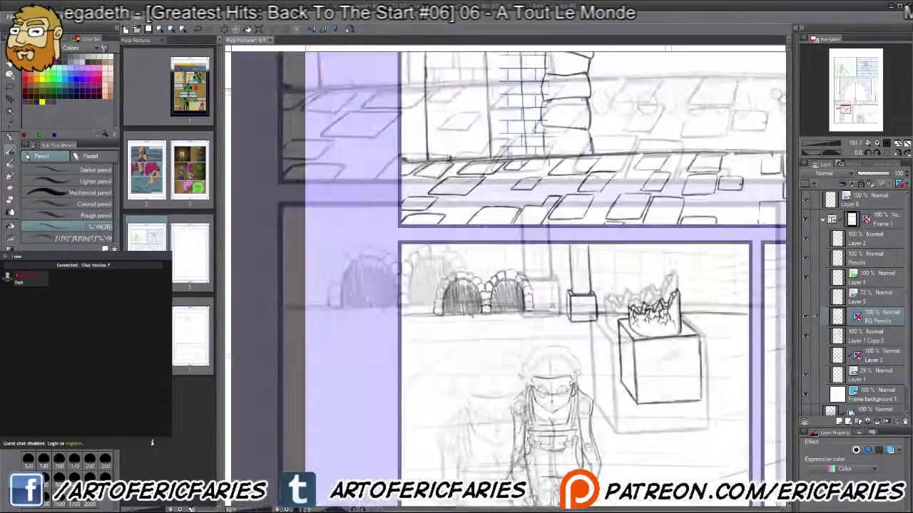